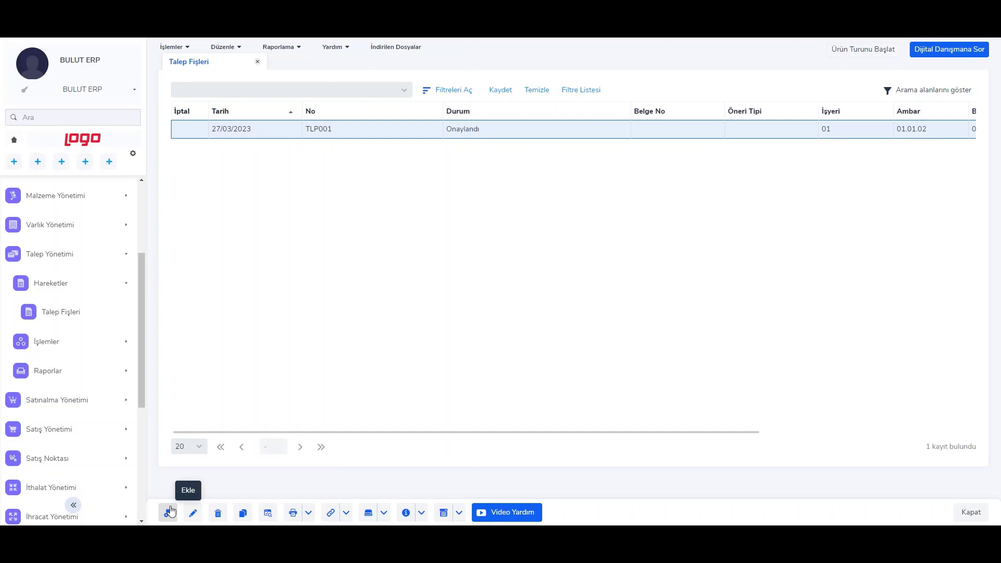
# - Start a new demand slip (Talep Fişi) numbered TLP002 and check the type choices for its Malzeme line
pyautogui.click(169, 512)
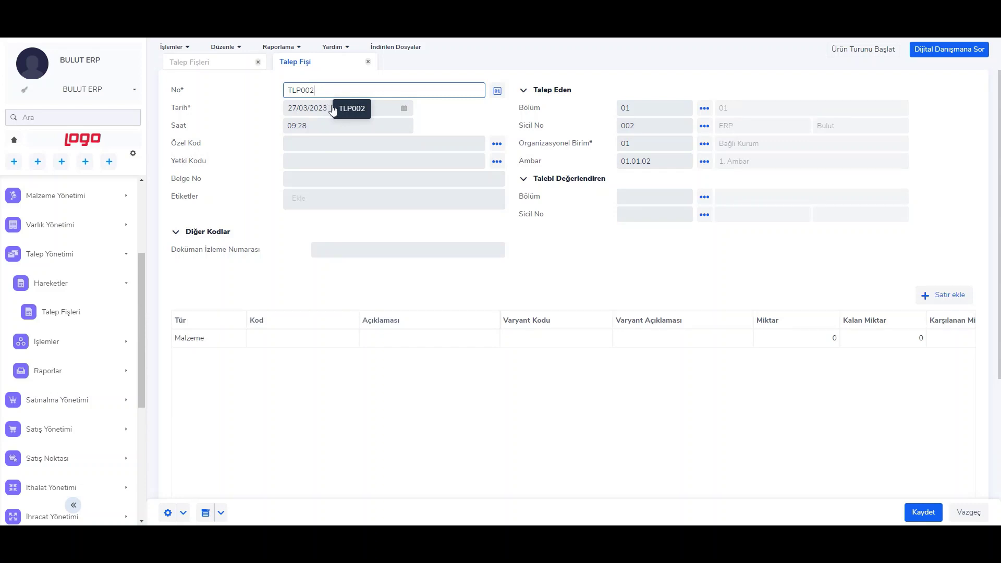
pyautogui.click(363, 126)
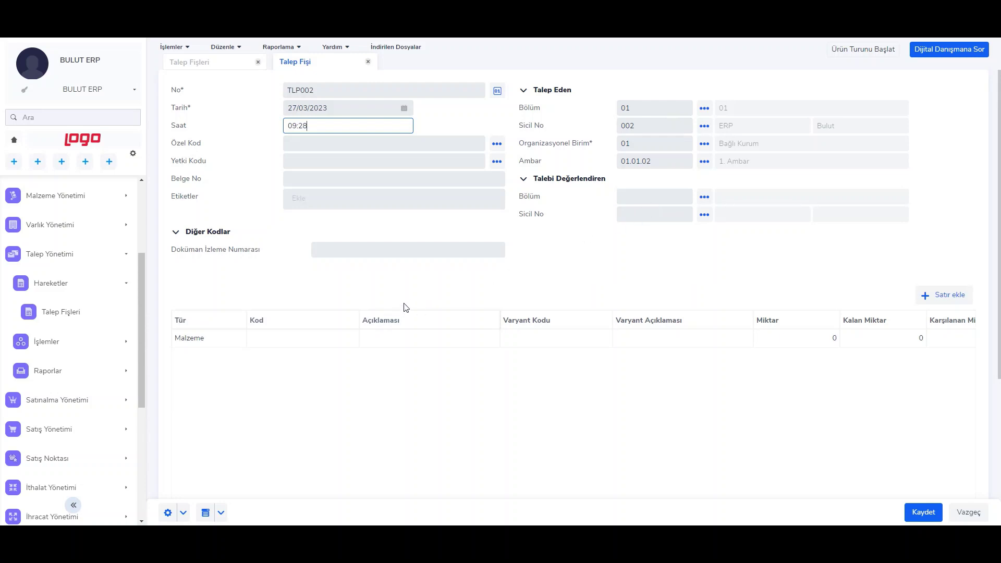
pyautogui.click(237, 342)
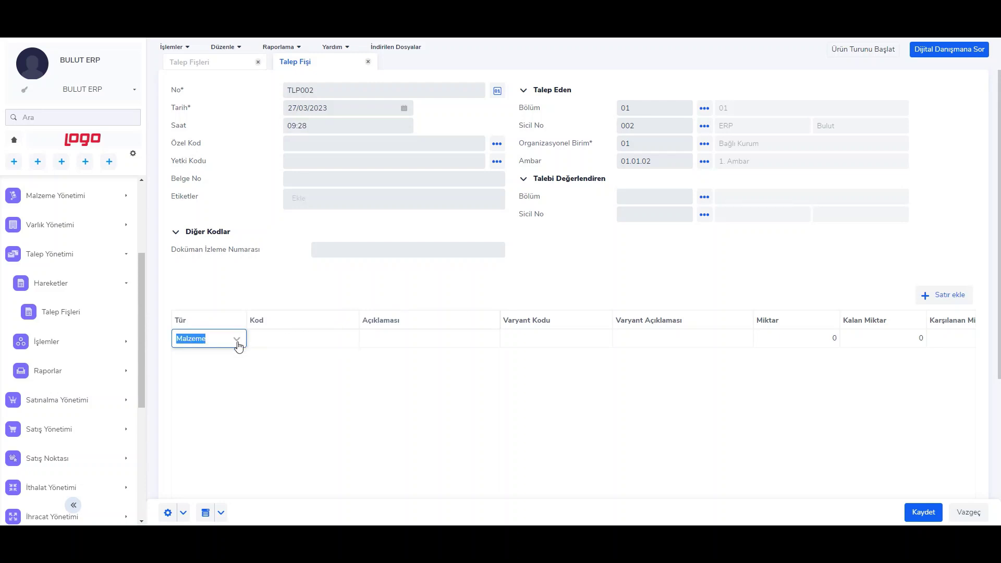
pyautogui.click(237, 341)
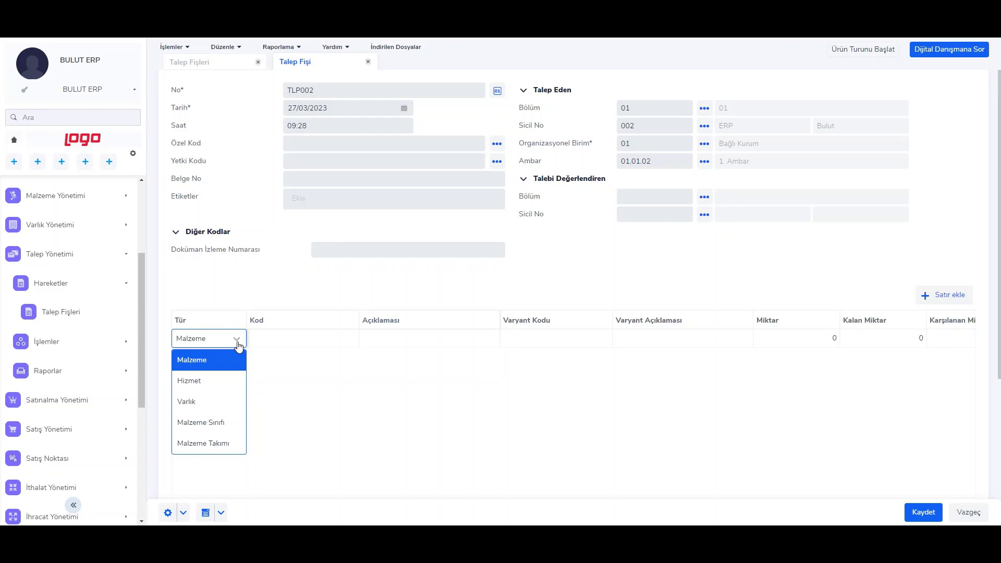
# - Enter material code TM009 with a quantity of 100 on the slip's Malzeme line
pyautogui.click(268, 344)
pyautogui.write('TM')
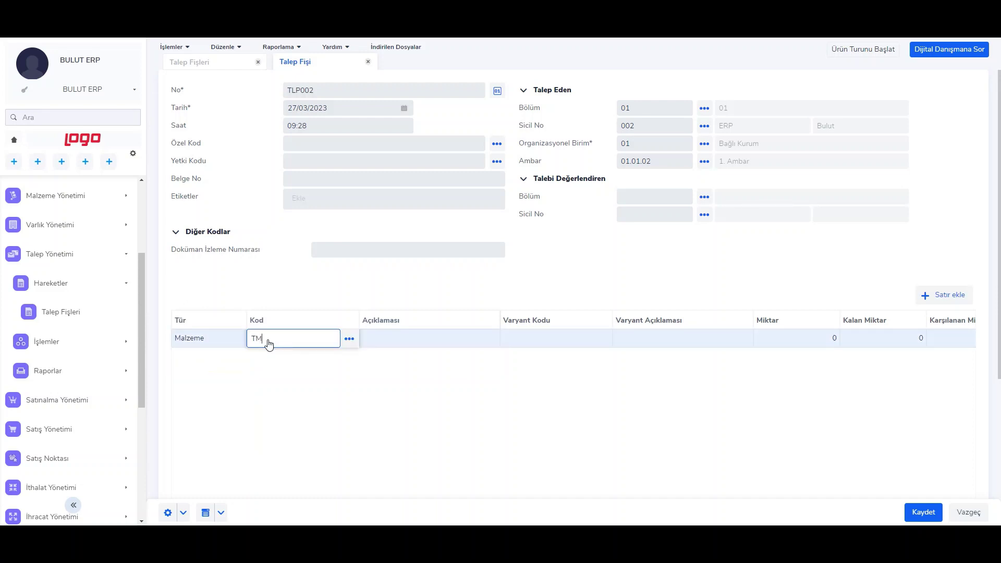
pyautogui.write('009')
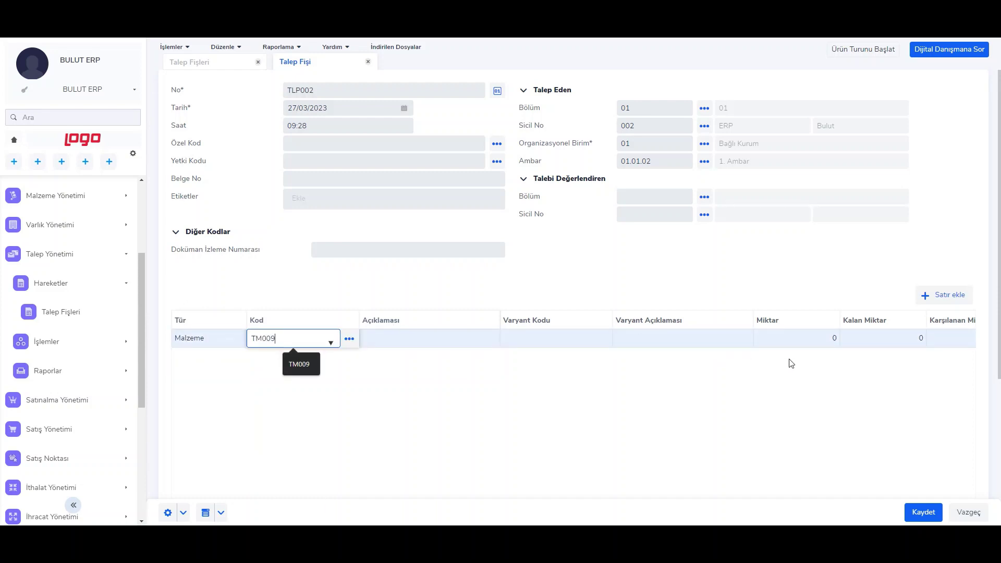
pyautogui.click(795, 340)
pyautogui.write('1')
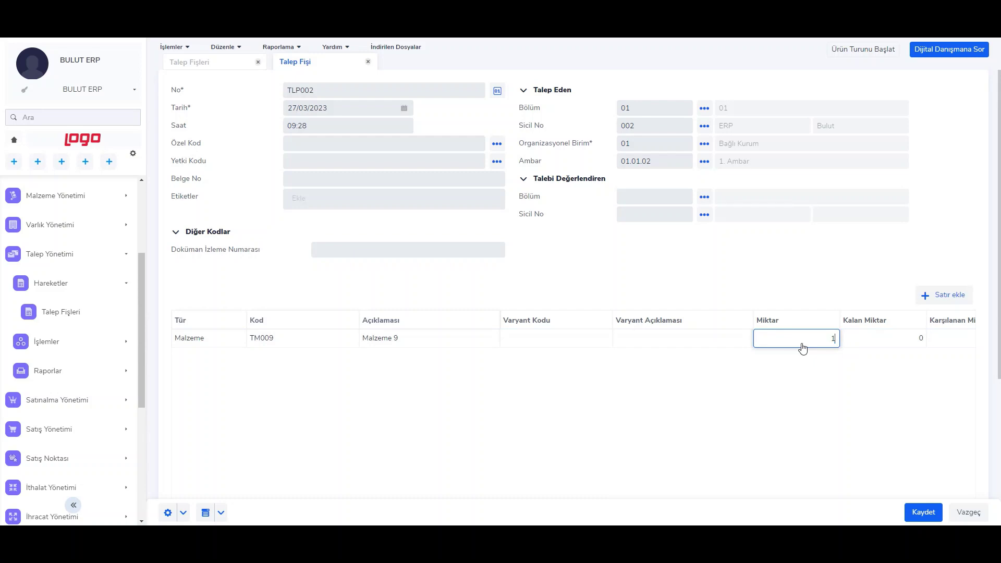
pyautogui.write('00')
# - Examine the TM009 line's remaining columns, including fulfilment type, alternative material usage, reservation and warehouse
pyautogui.scroll(-1, 803, 349)
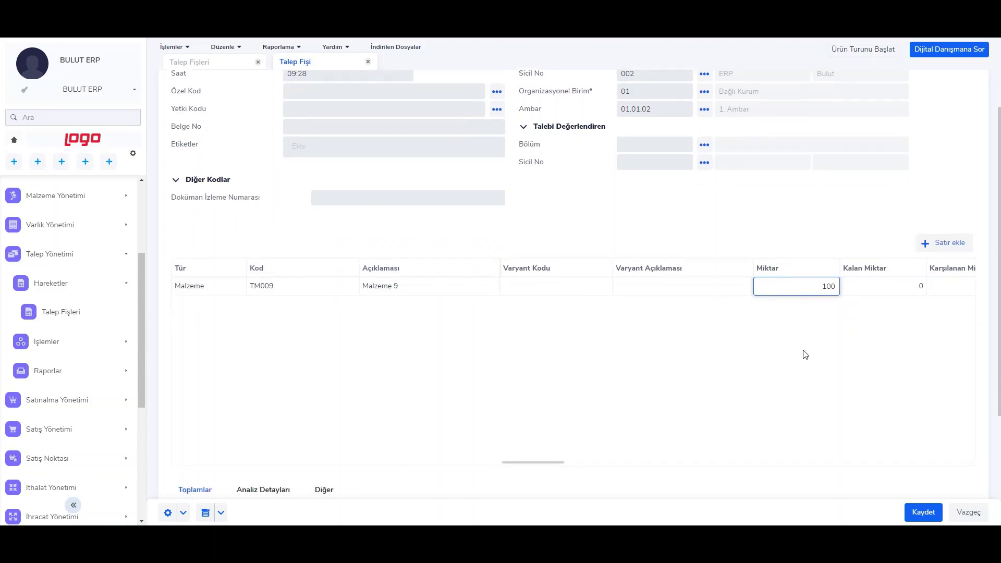
pyautogui.moveTo(554, 462); pyautogui.dragTo(602, 459)
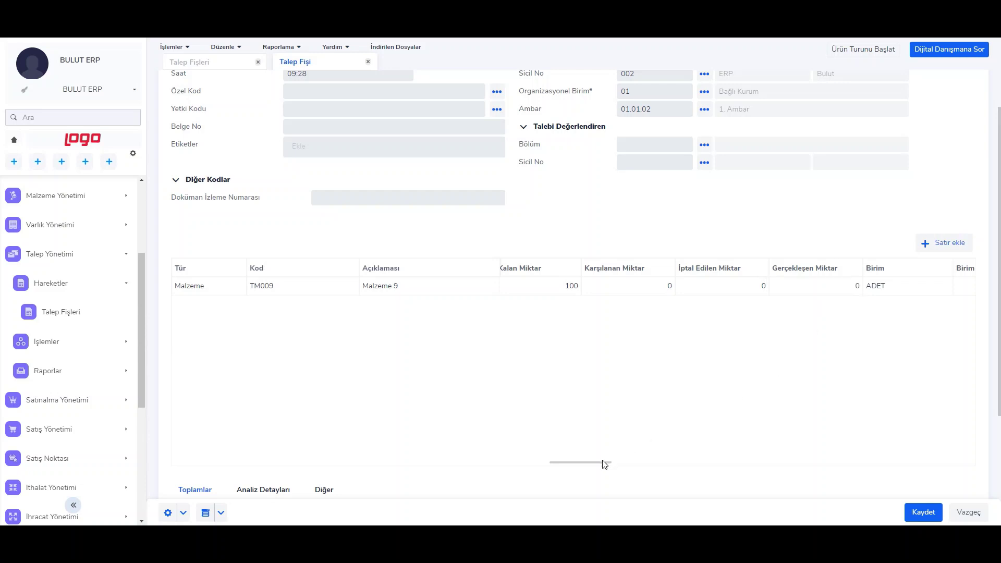
pyautogui.moveTo(603, 463); pyautogui.dragTo(779, 445)
pyautogui.click(794, 291)
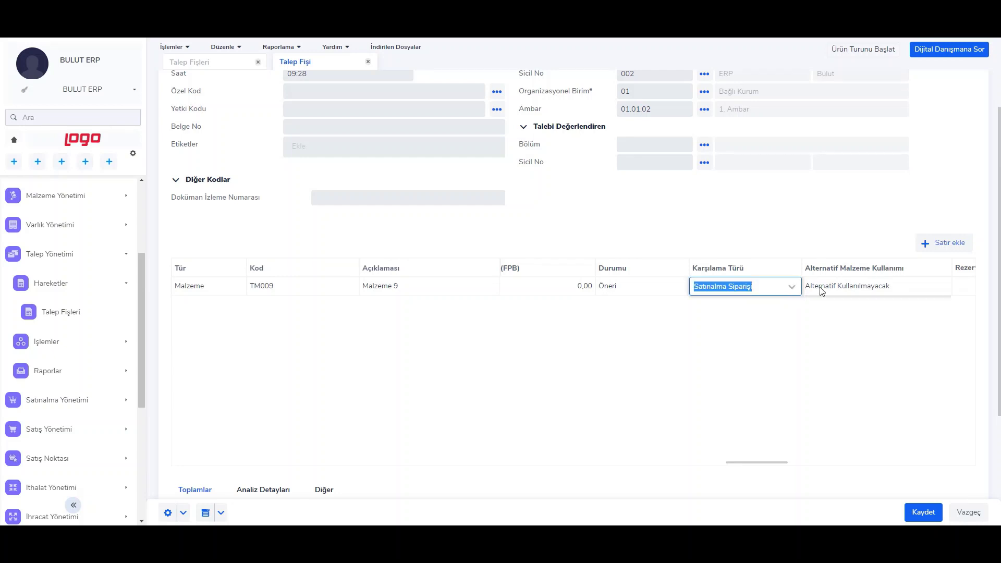
pyautogui.click(938, 291)
pyautogui.click(943, 291)
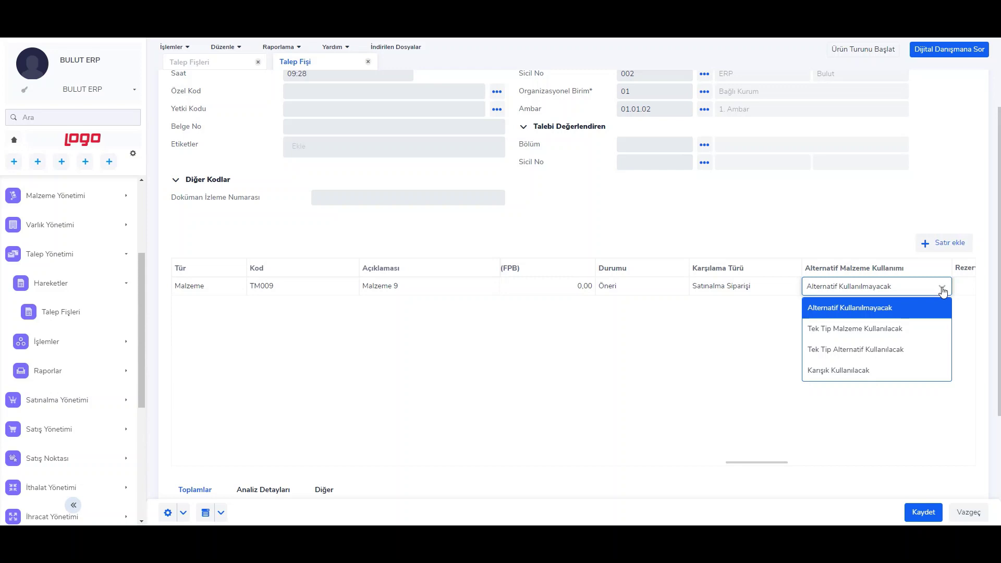
pyautogui.click(944, 290)
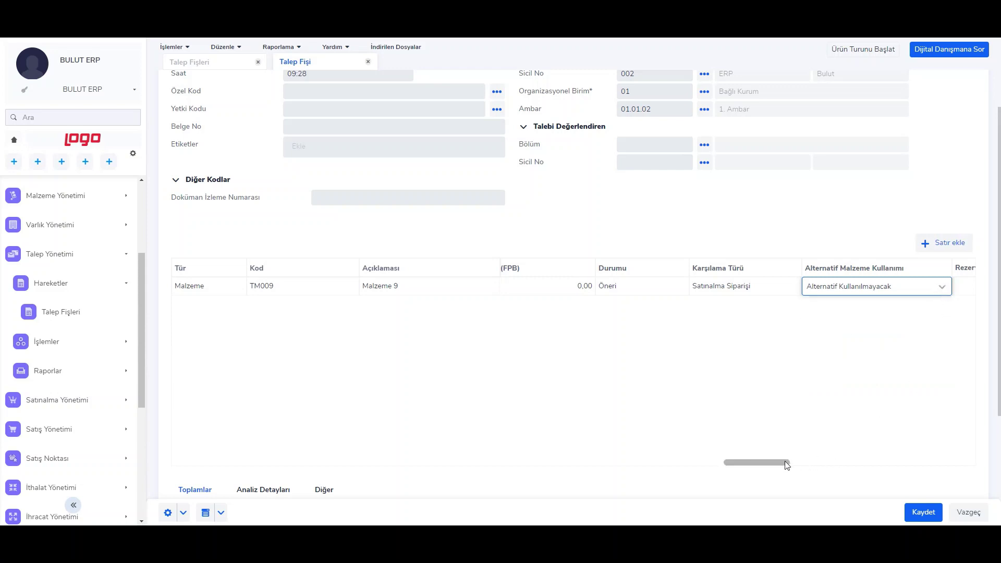
pyautogui.moveTo(784, 463); pyautogui.dragTo(823, 465)
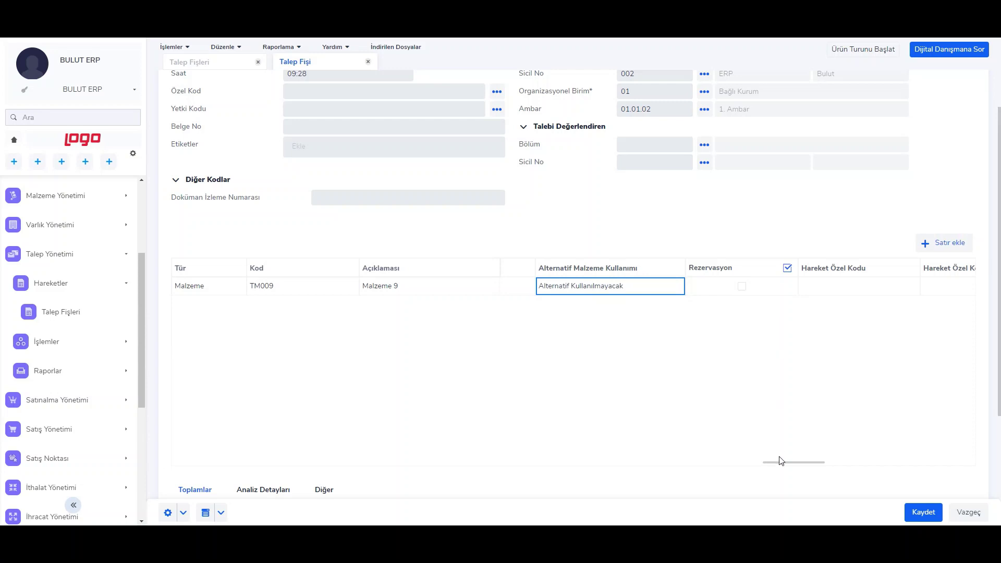
pyautogui.moveTo(780, 463); pyautogui.dragTo(900, 453)
pyautogui.click(768, 291)
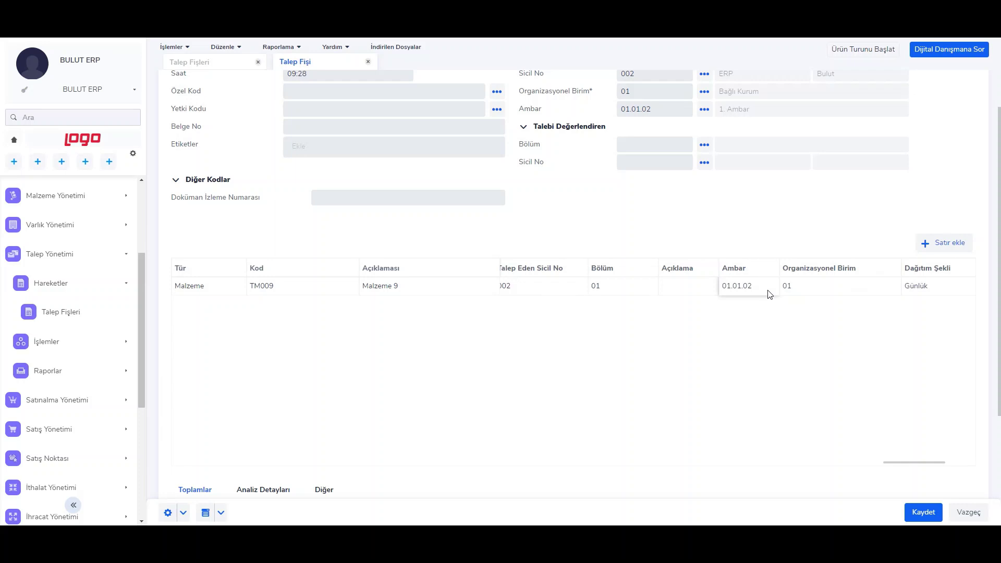
pyautogui.click(763, 295)
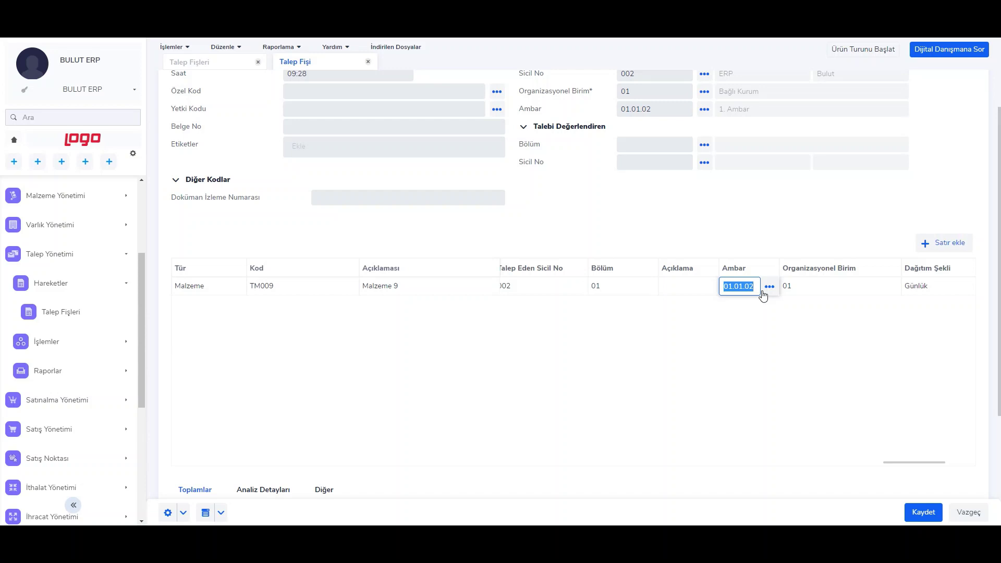
# - View the suggested suppliers (Önerilen Tedarikçiler) of the TM009 line and the selectable supplier list without choosing one
pyautogui.rightClick(763, 296)
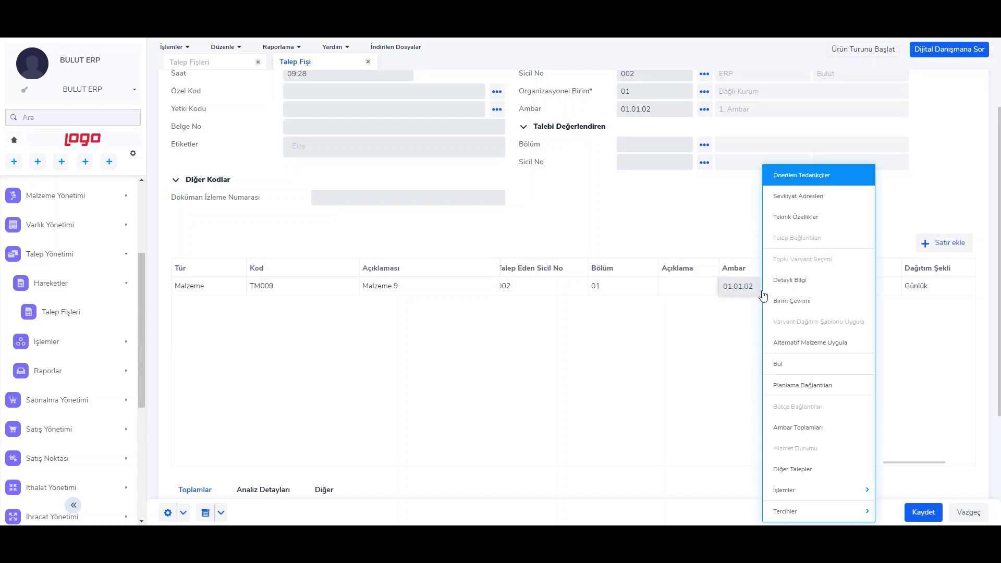
pyautogui.click(805, 175)
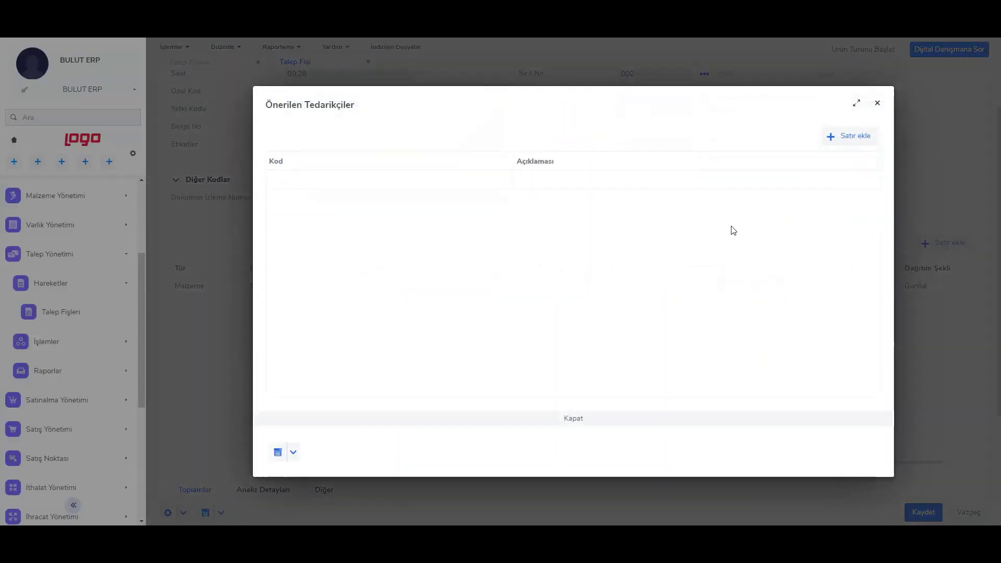
pyautogui.click(503, 186)
pyautogui.click(503, 184)
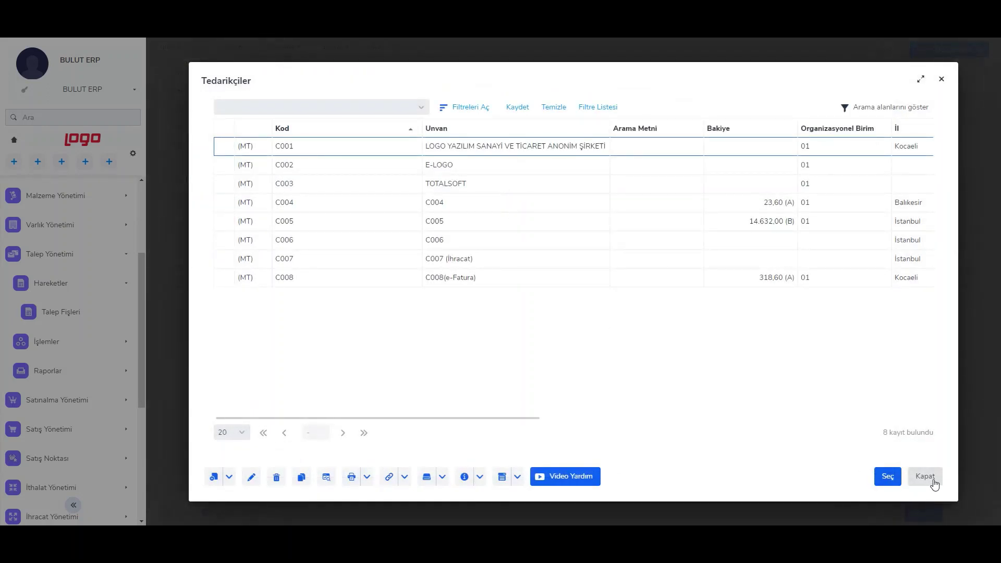
pyautogui.click(926, 477)
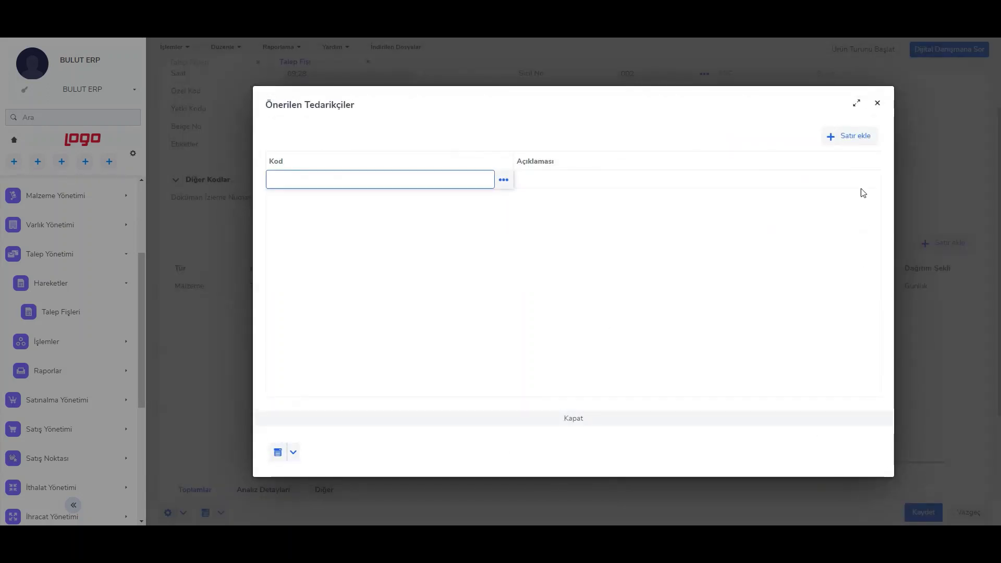
pyautogui.click(877, 104)
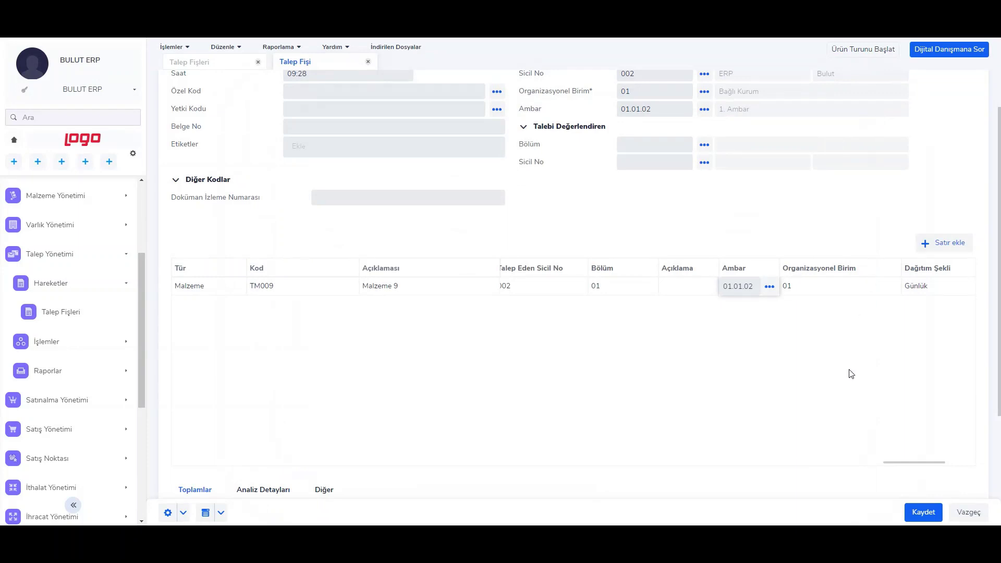
# - Save the demand slip and change the status of TLP002 with Onayla applied to all lines
pyautogui.click(910, 519)
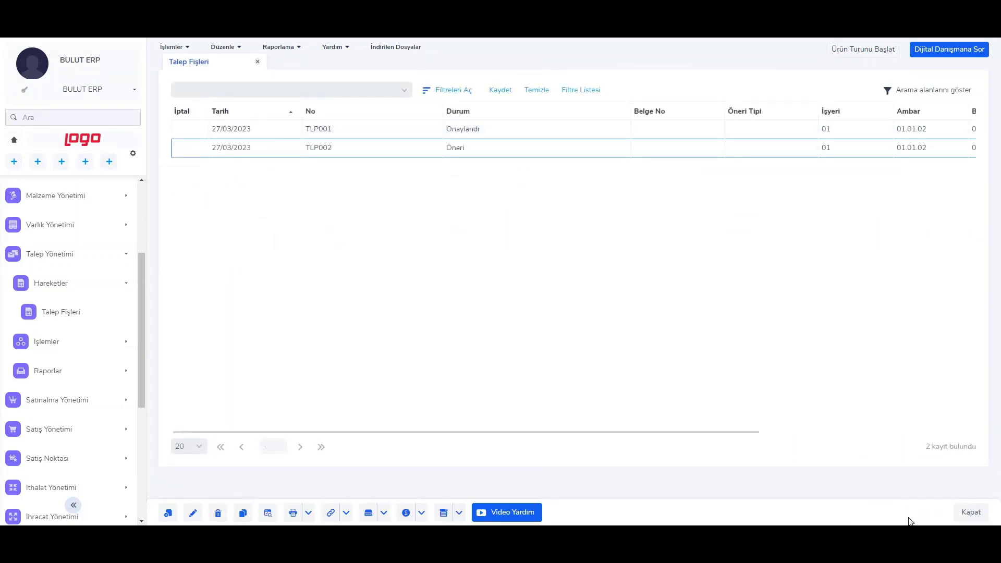
pyautogui.rightClick(471, 152)
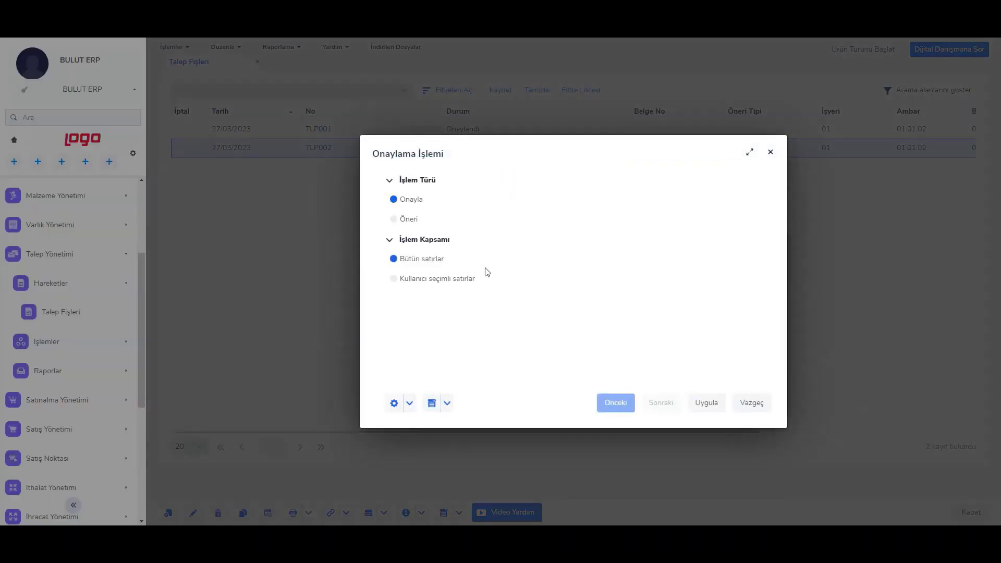
pyautogui.click(707, 403)
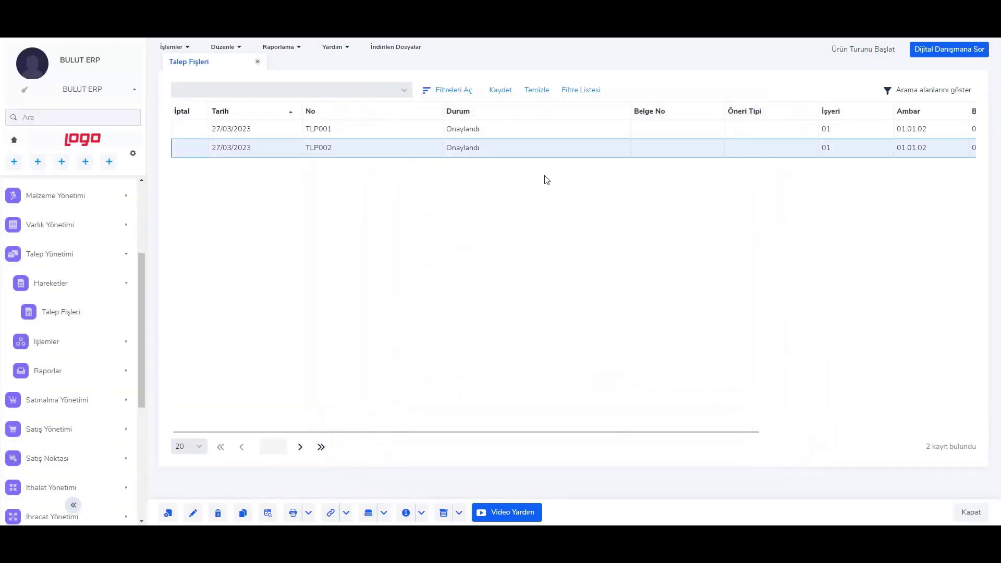
# - Start Talep Karşıla for slip TLP002 and continue with its TM009 line to the stock check options
pyautogui.rightClick(515, 152)
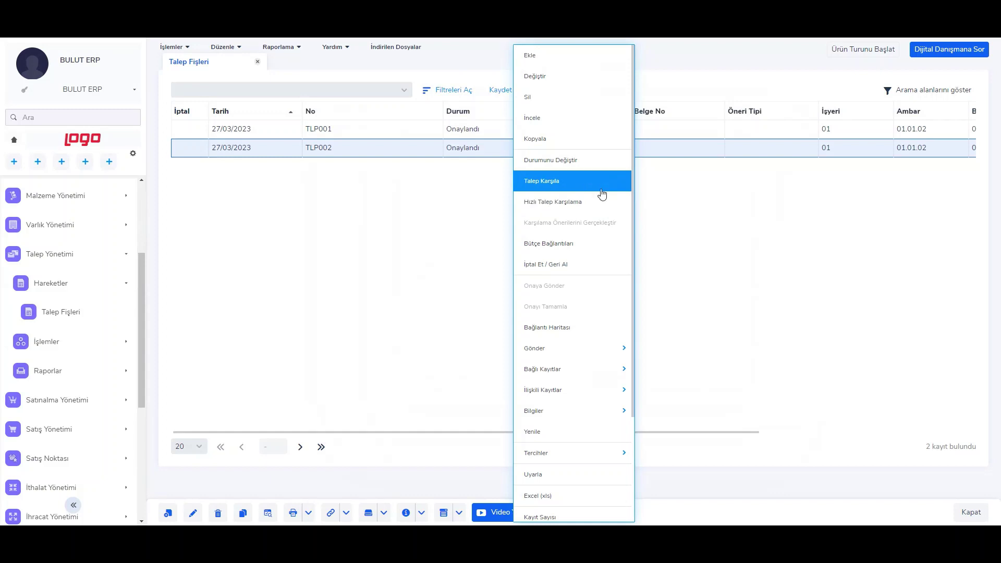
pyautogui.click(603, 194)
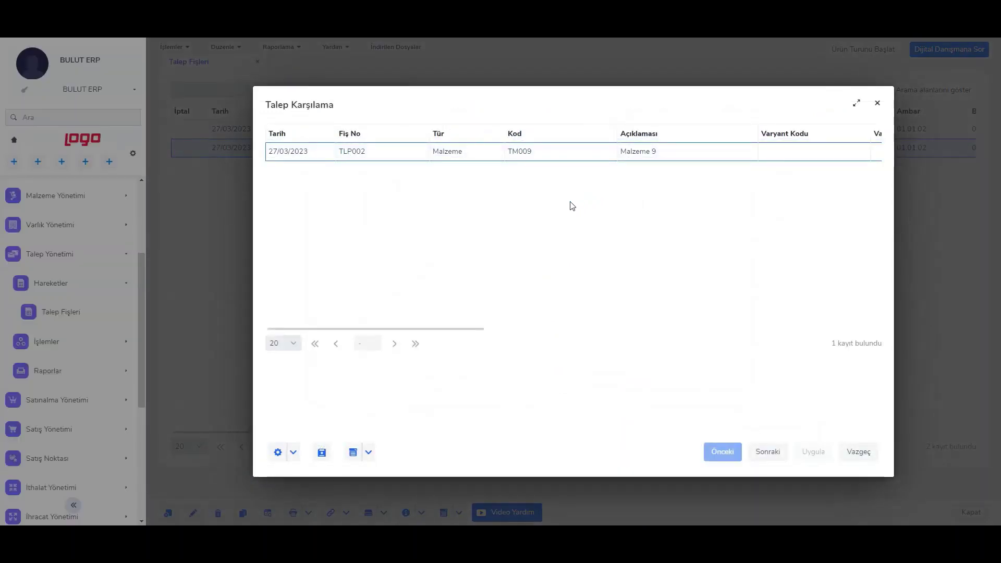
pyautogui.click(532, 154)
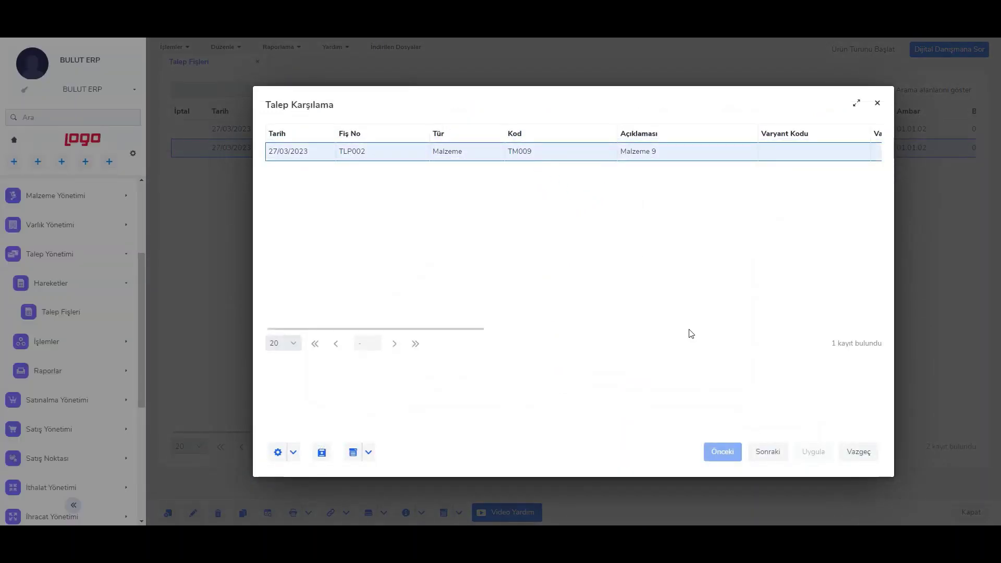
pyautogui.click(768, 452)
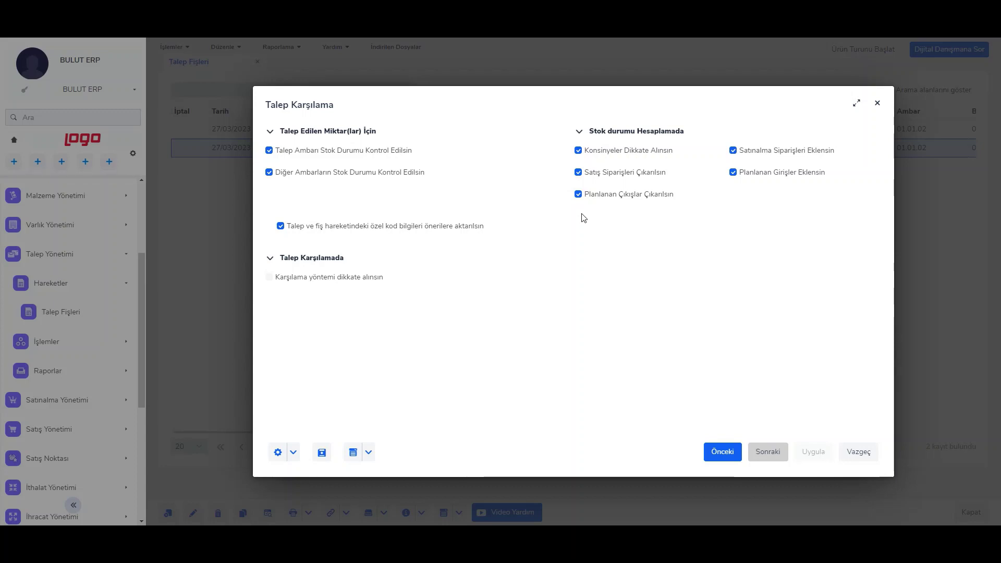
# - Try the fulfilment with Karşılama yöntemi dikkate alınsın enabled, and return to the options
pyautogui.click(368, 283)
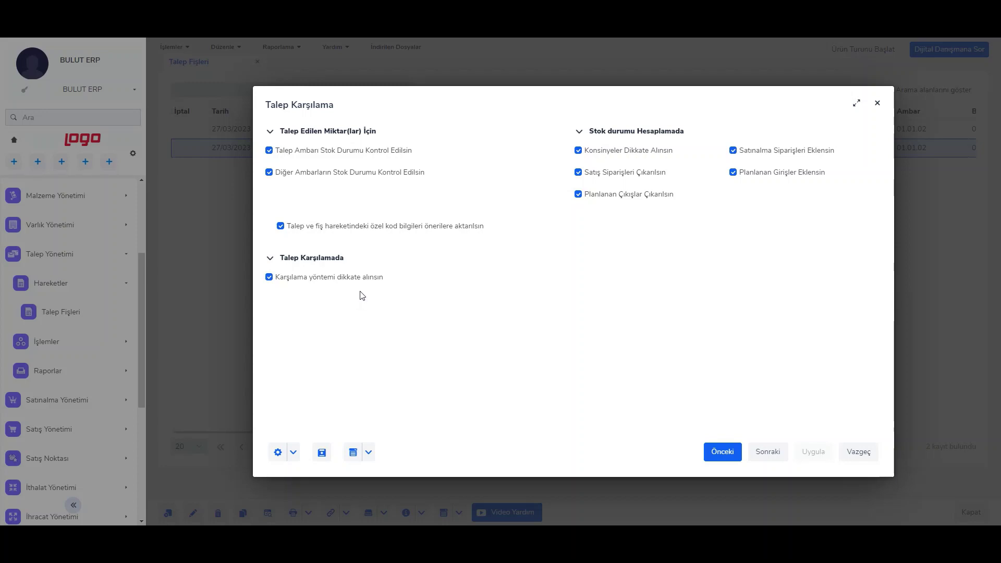
pyautogui.click(769, 454)
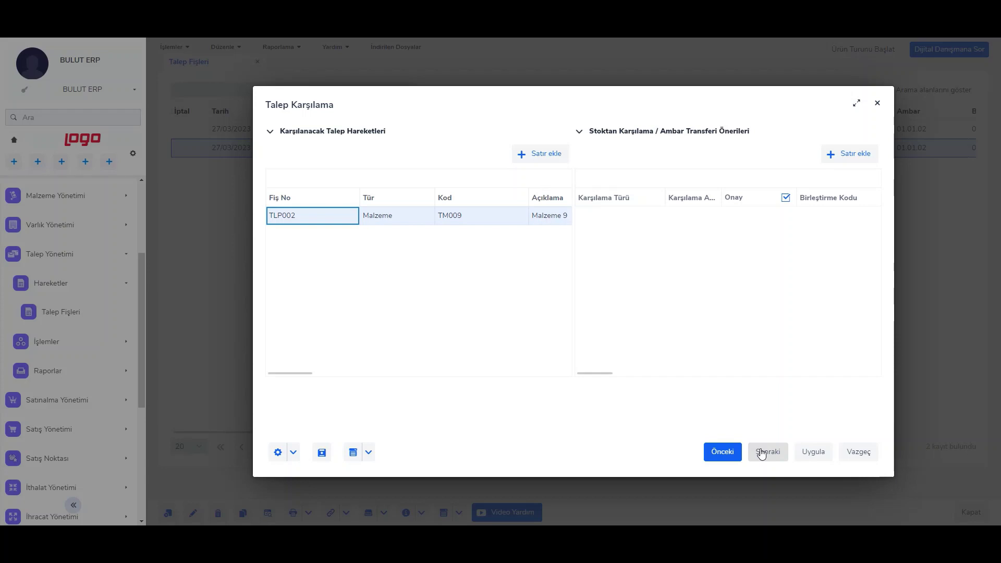
pyautogui.click(732, 454)
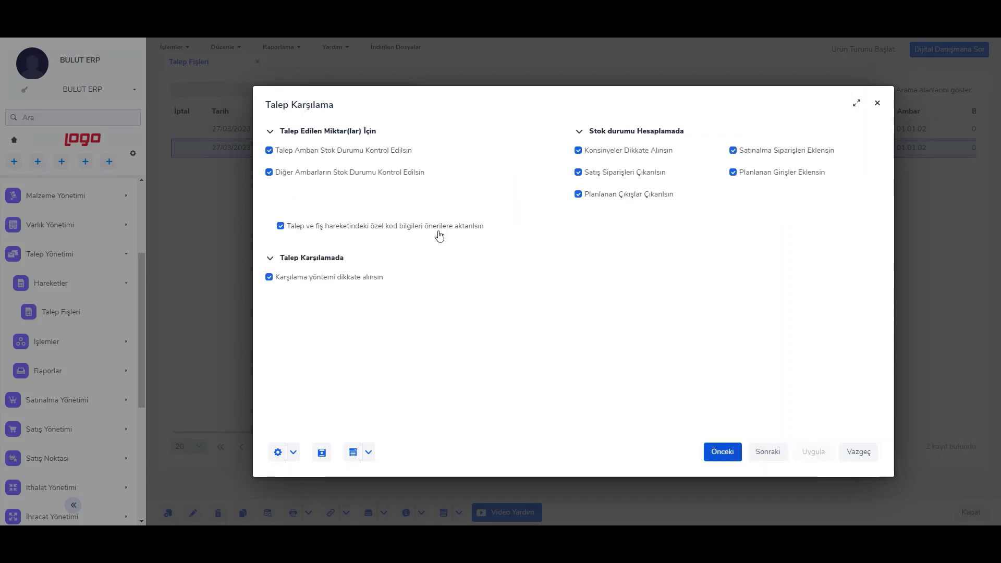
# - Turn off the demand warehouse and other warehouses stock checks and Karşılama yöntemi dikkate alınsın, and continue to the pending quantities
pyautogui.click(362, 152)
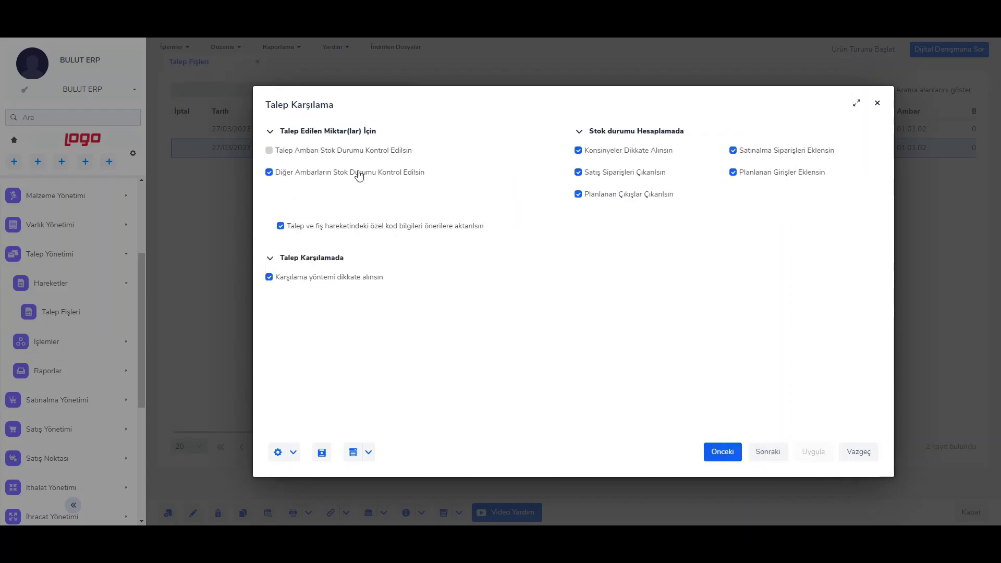
pyautogui.click(356, 173)
pyautogui.click(351, 277)
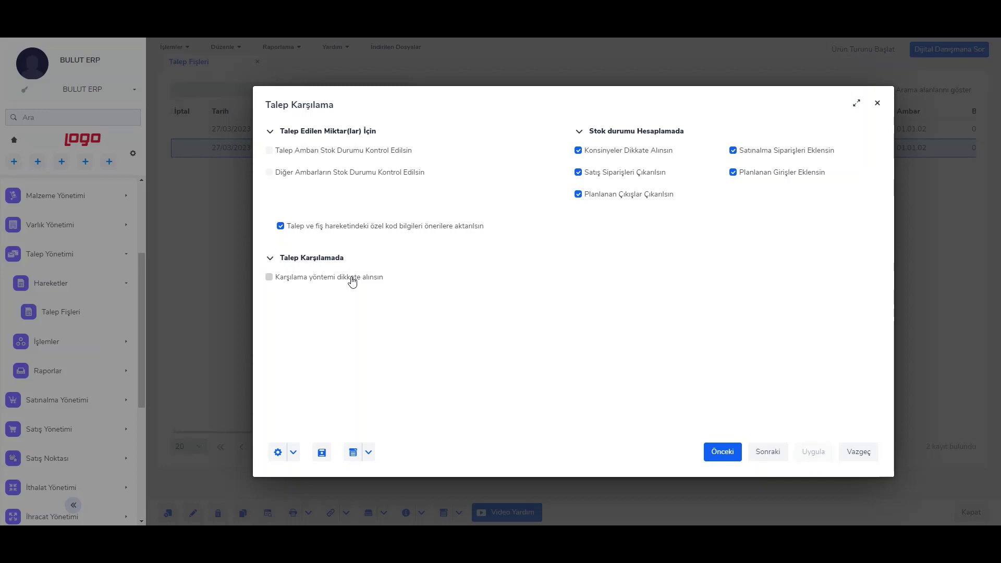
pyautogui.click(773, 456)
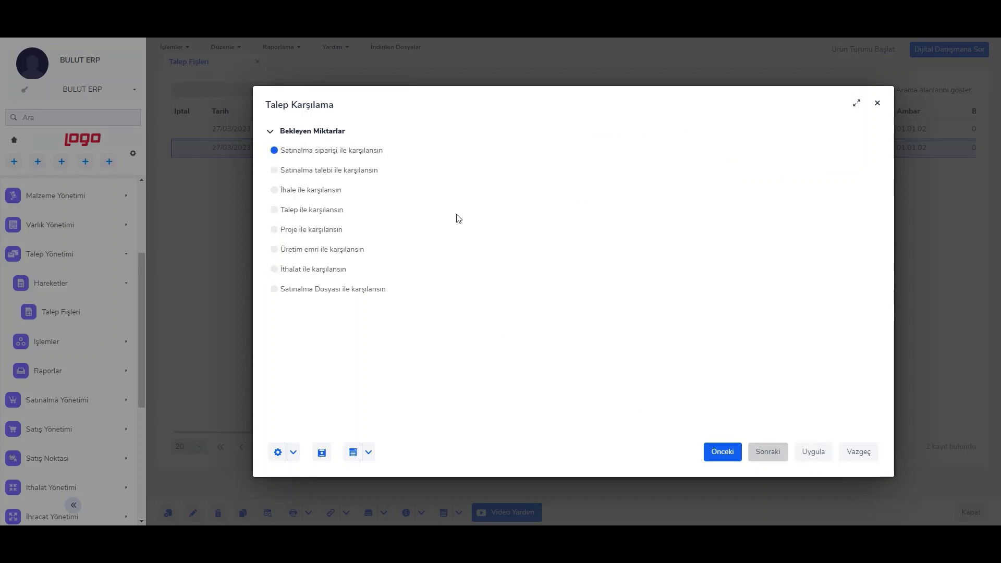
# - Fulfil the pending quantities with Satınalma siparişi ile karşılansın, approve the TM009 purchase order suggestion and run the process
pyautogui.click(771, 459)
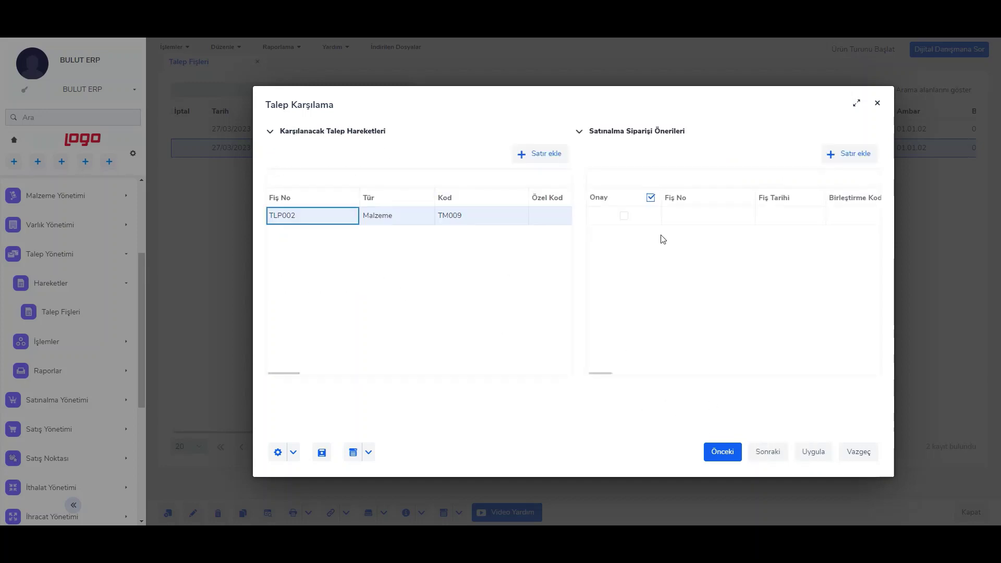
pyautogui.click(625, 217)
pyautogui.click(771, 448)
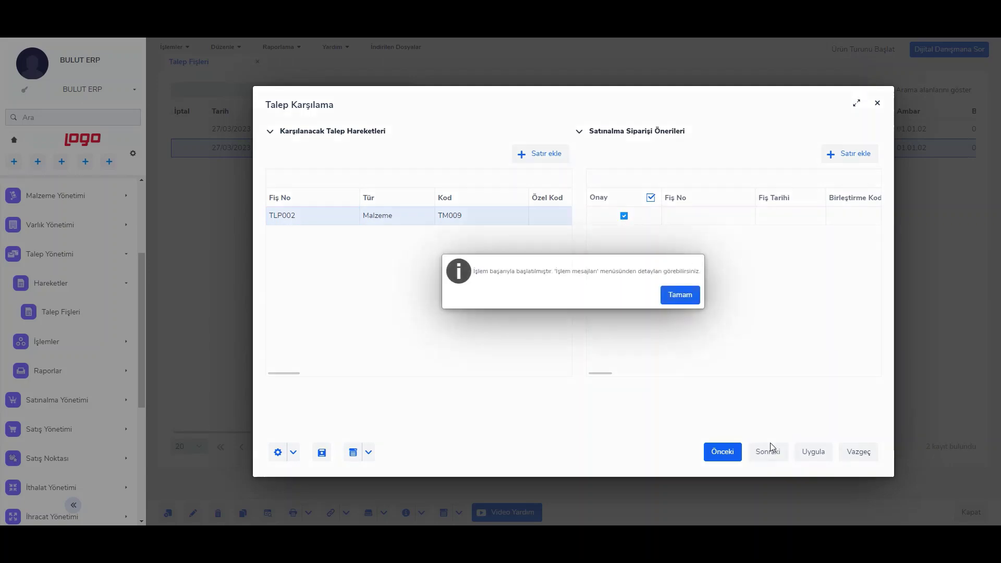
# - Close the finished Talep Karşılama process and open Karşılama Önerilerini Gerçekleştir for slip TLP002
pyautogui.click(678, 296)
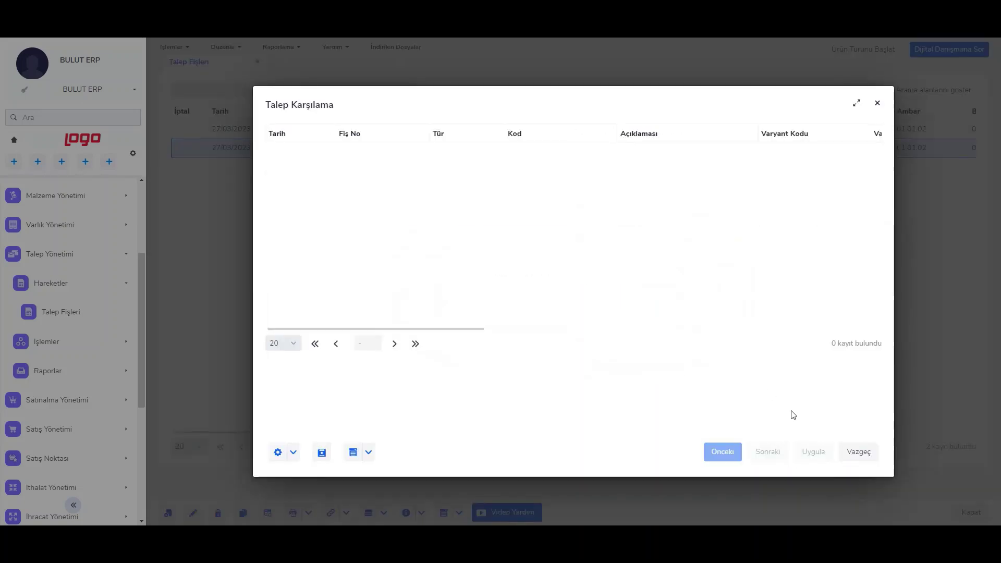
pyautogui.click(855, 452)
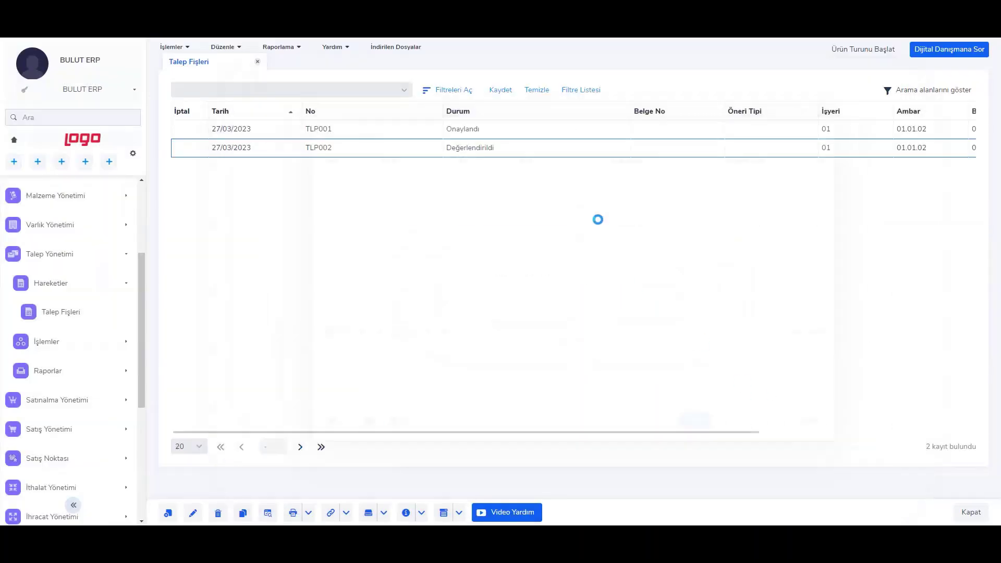
pyautogui.rightClick(478, 155)
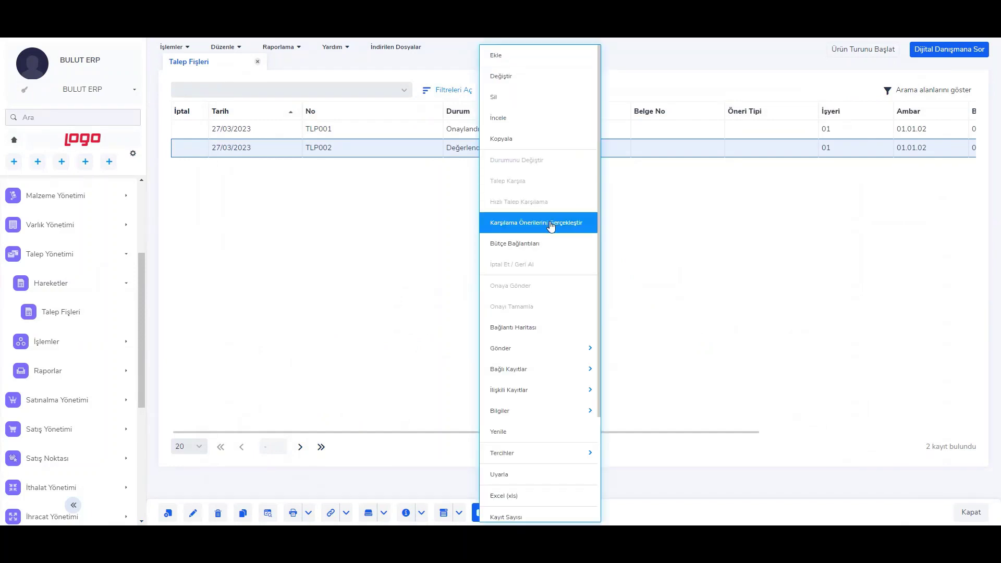
pyautogui.click(557, 229)
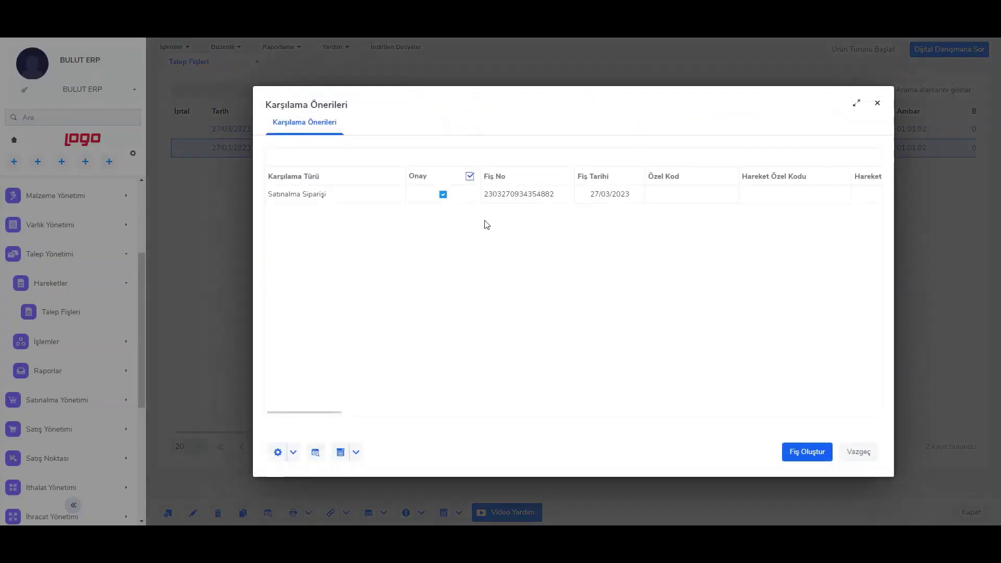
# - Review the slip number, date and approved quantity of TLP002's purchase order suggestion, and create the slip from it
pyautogui.click(528, 203)
pyautogui.doubleClick(555, 199)
pyautogui.click(581, 199)
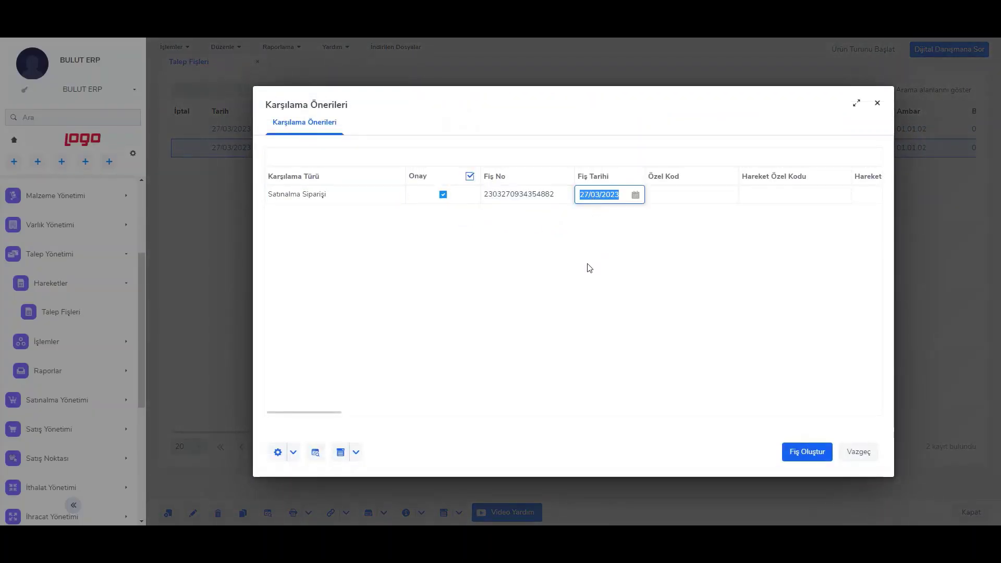
pyautogui.moveTo(344, 417); pyautogui.dragTo(502, 412)
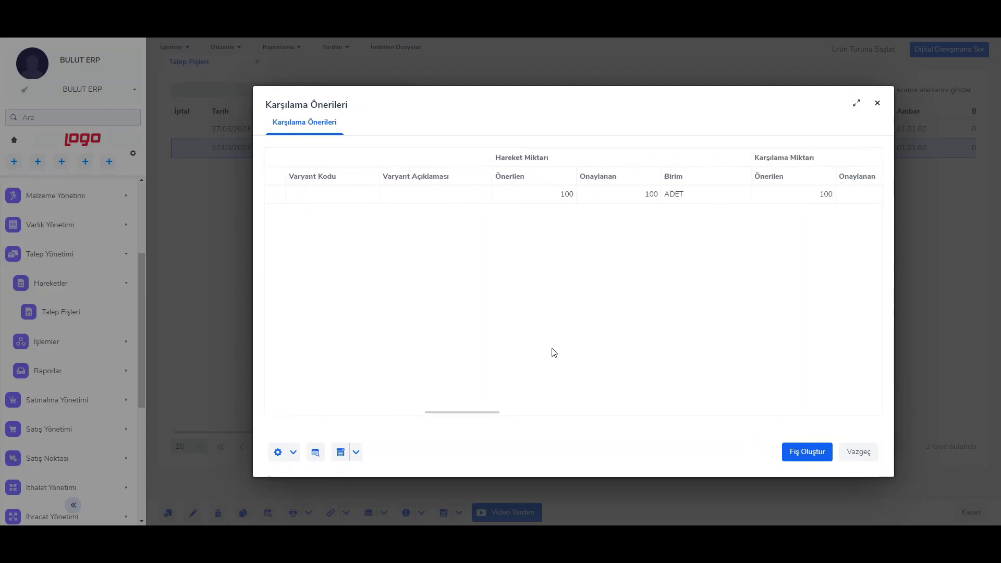
pyautogui.click(629, 201)
pyautogui.click(807, 452)
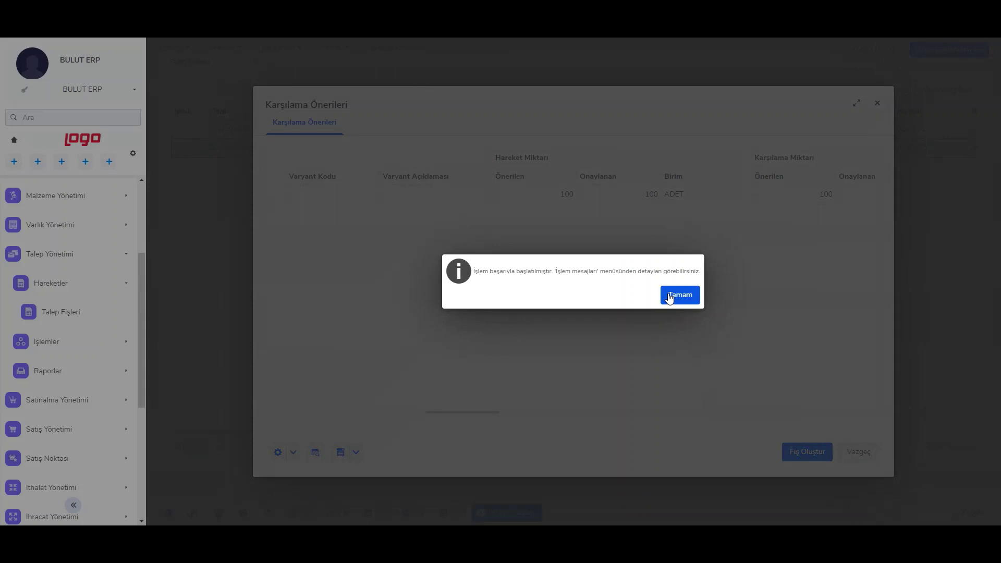
pyautogui.click(672, 293)
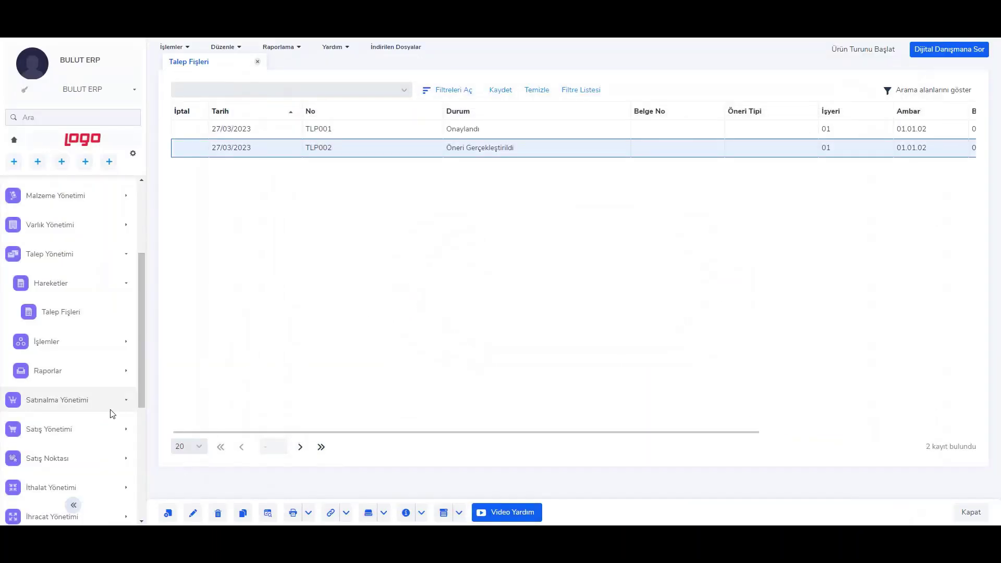
# - Open the Satınalma Siparişleri list and change the draft purchase order's status to Onaylandı for all lines
pyautogui.click(111, 411)
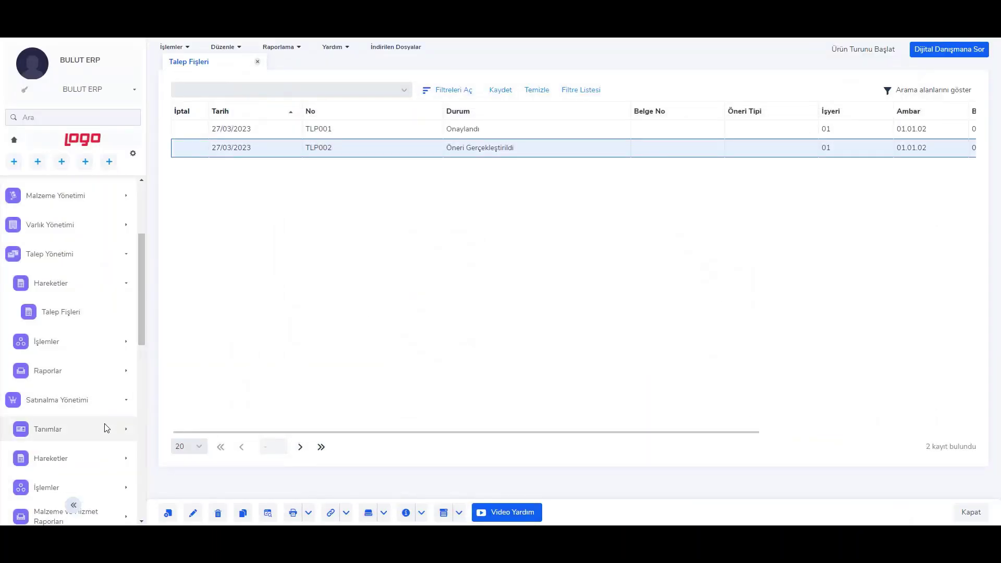
pyautogui.click(101, 464)
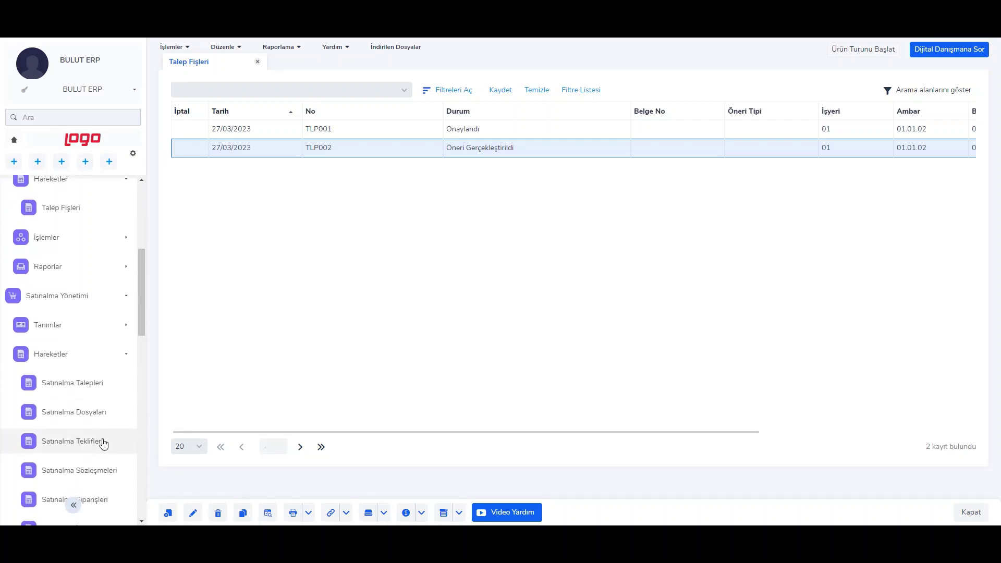
pyautogui.scroll(-2, 103, 443)
pyautogui.click(103, 455)
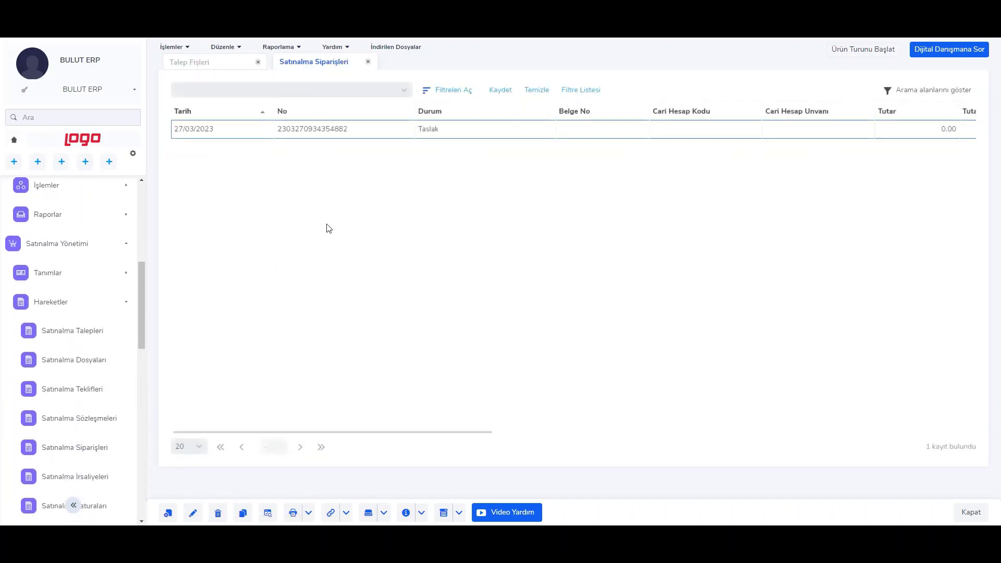
pyautogui.click(383, 131)
pyautogui.rightClick(383, 132)
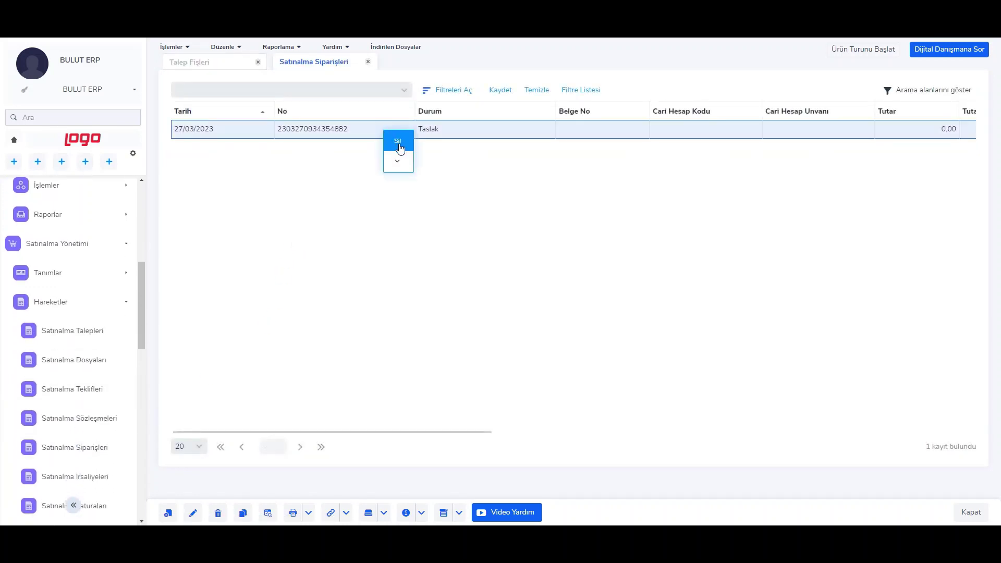
pyautogui.click(412, 179)
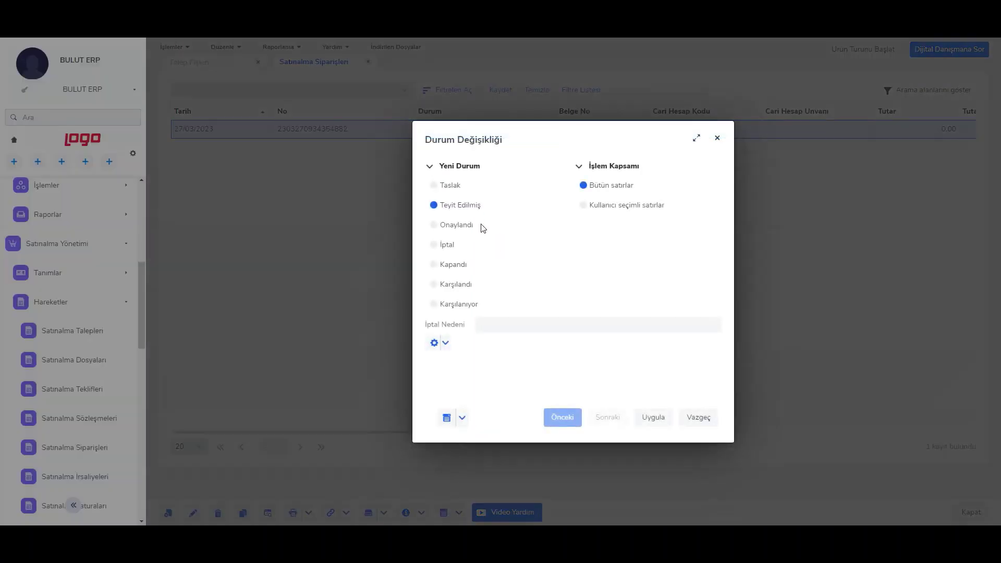
pyautogui.click(466, 225)
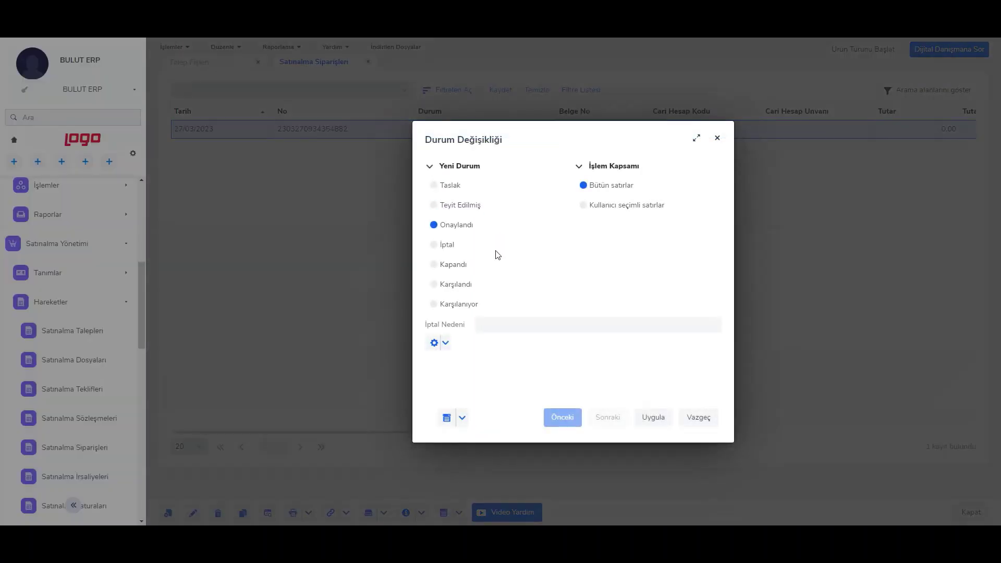
pyautogui.click(669, 419)
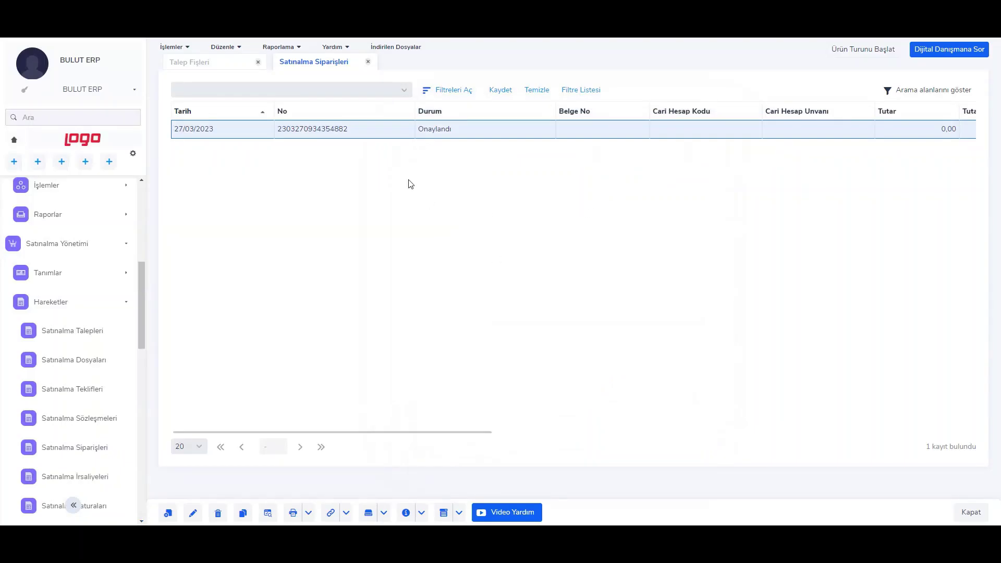
# - Return to the Talep Fişleri list and refresh it to check the status of slip TLP002
pyautogui.click(223, 65)
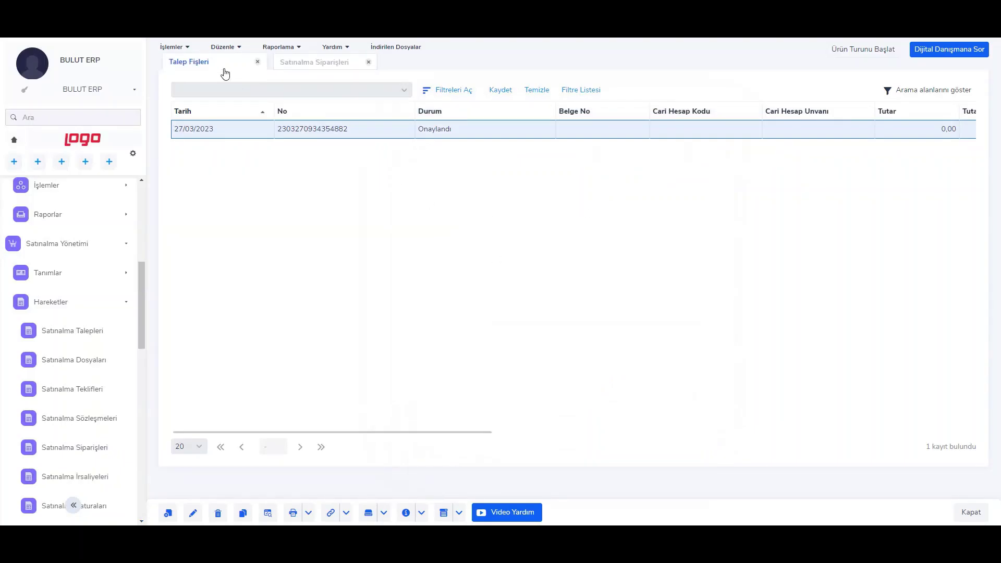
pyautogui.rightClick(425, 219)
pyautogui.click(456, 295)
pyautogui.click(467, 429)
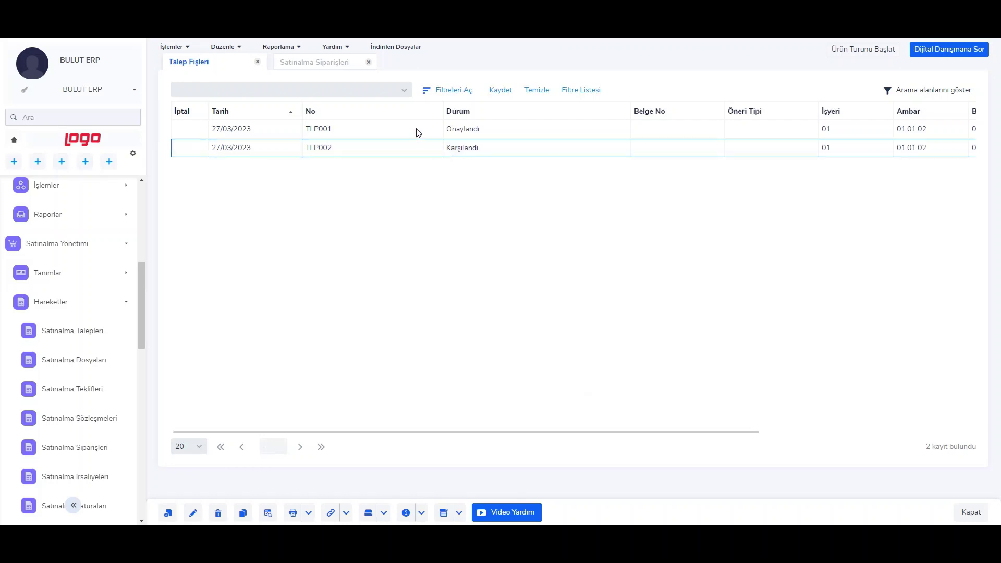
# - Fulfil slip TLP001 with Hızlı Talep Karşılama, keeping the default stock options and applying the purchase order suggestion for TM008
pyautogui.click(431, 130)
pyautogui.rightClick(432, 130)
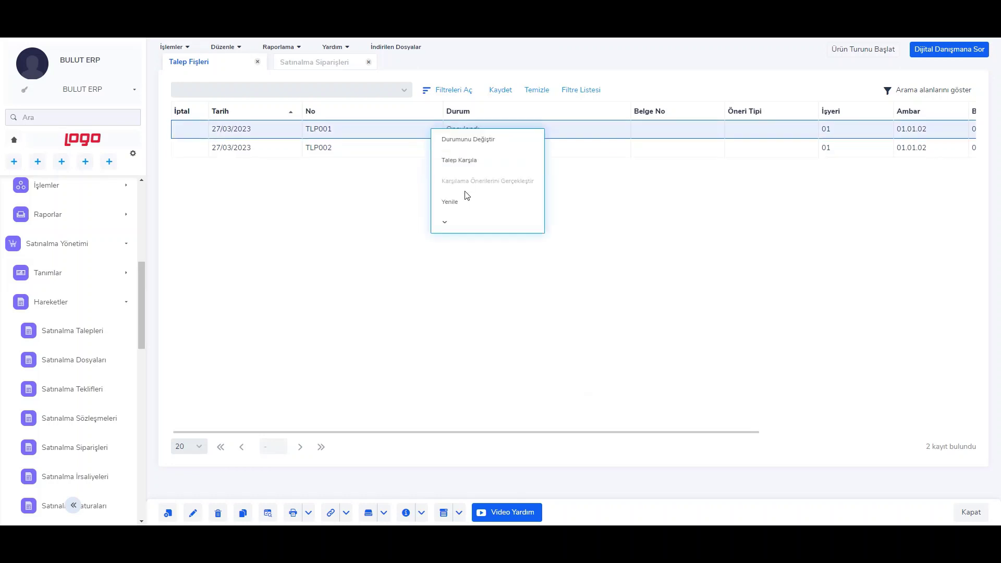
pyautogui.click(466, 223)
pyautogui.click(492, 203)
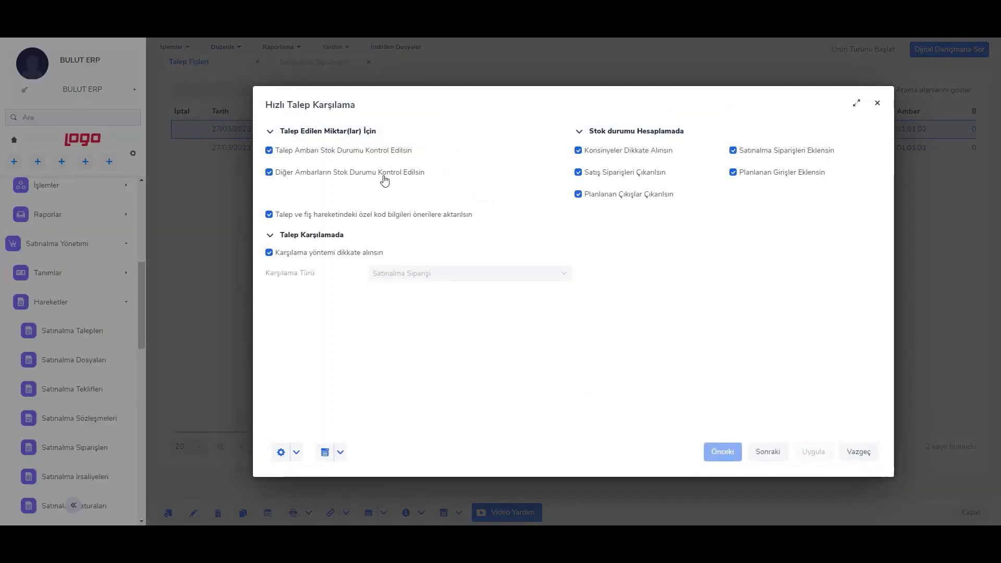
pyautogui.click(768, 453)
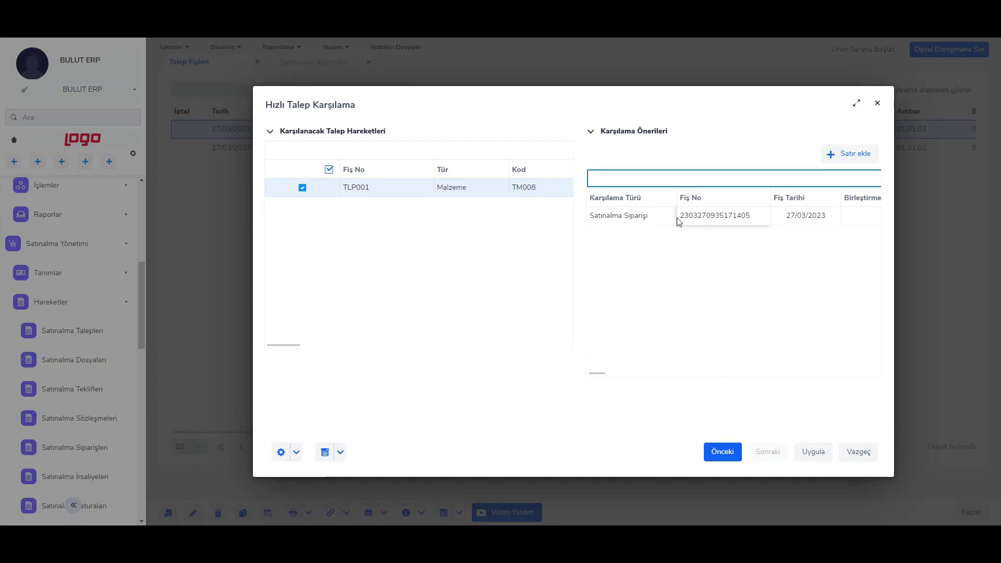
pyautogui.click(815, 452)
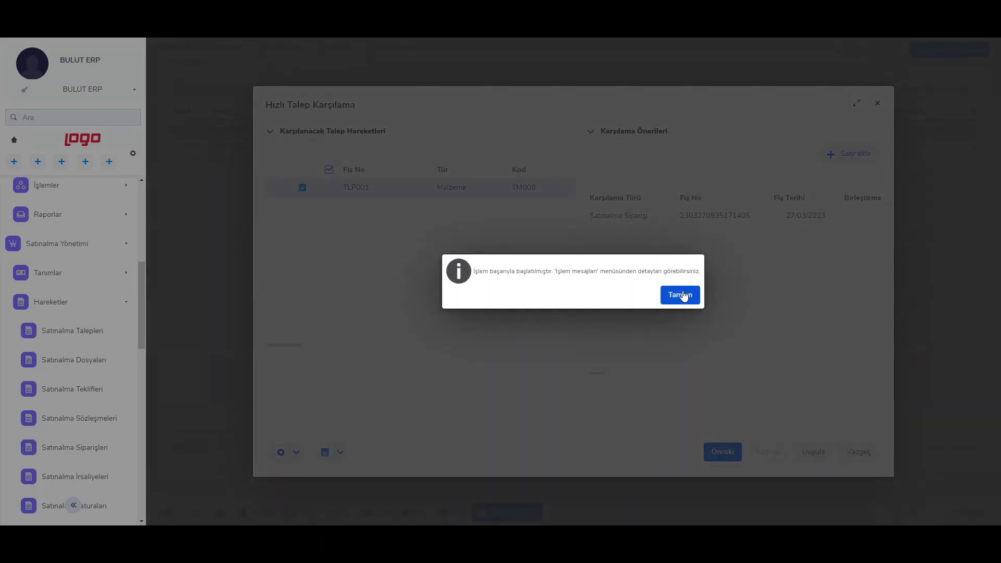
pyautogui.click(682, 295)
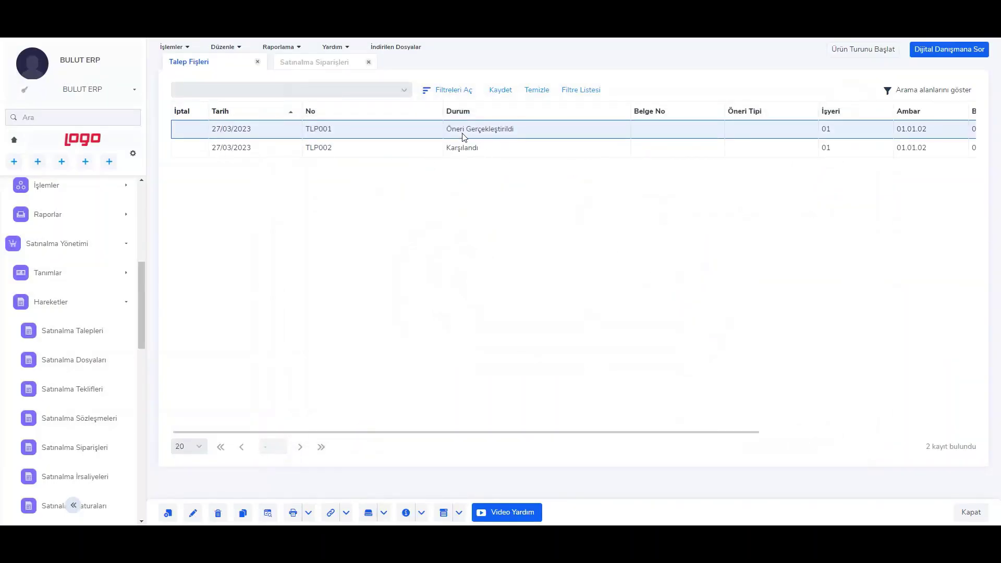
# - Refresh the Satınalma Siparişleri list and set the new draft purchase order for TLP001 to Onaylandı
pyautogui.click(342, 72)
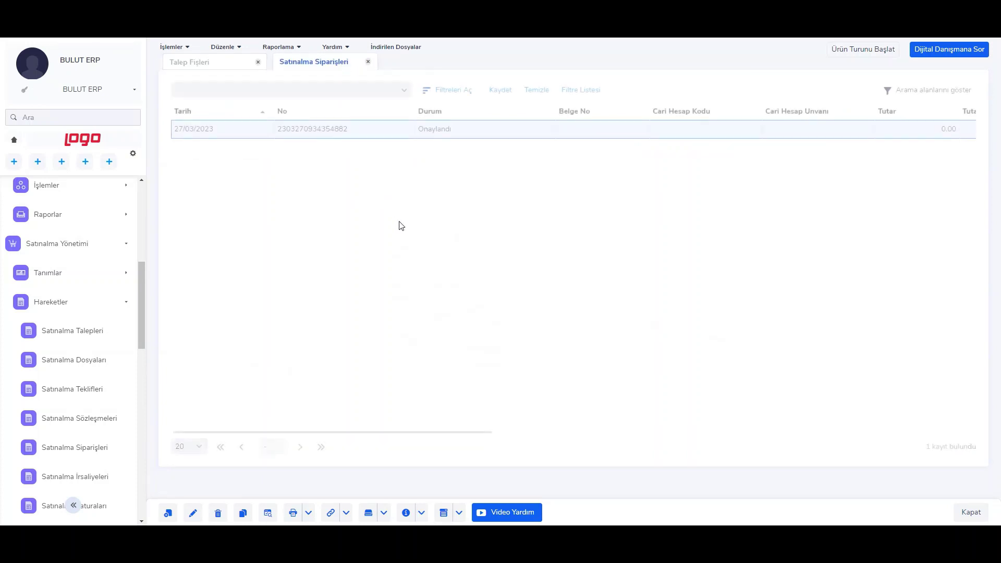
pyautogui.rightClick(436, 244)
pyautogui.click(469, 293)
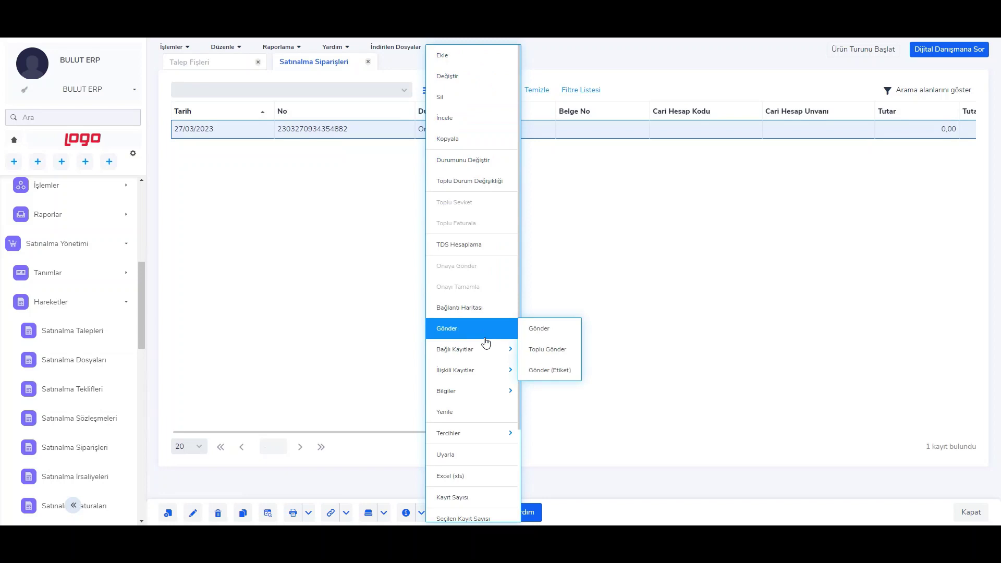
pyautogui.click(480, 412)
pyautogui.click(450, 152)
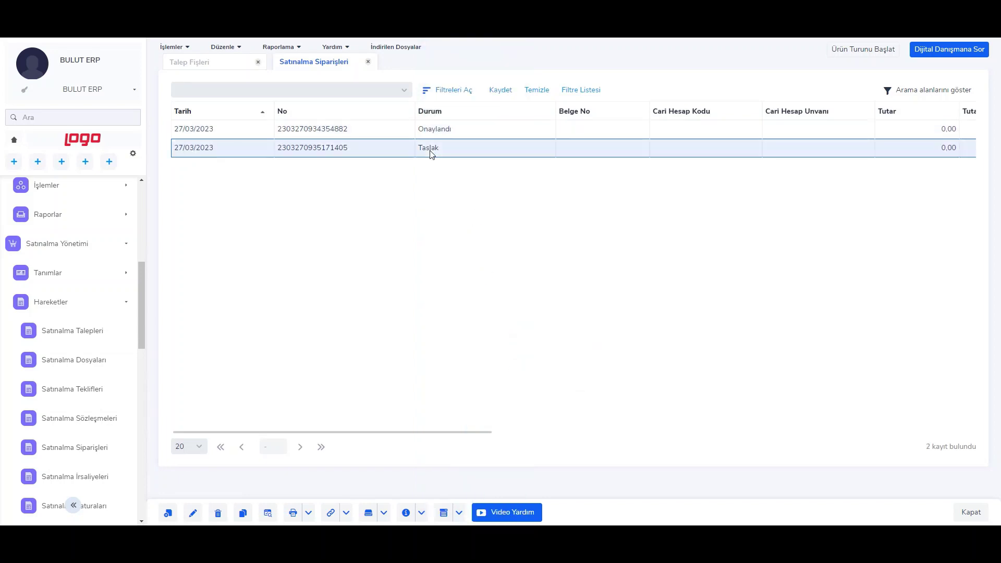
pyautogui.rightClick(450, 152)
pyautogui.click(464, 185)
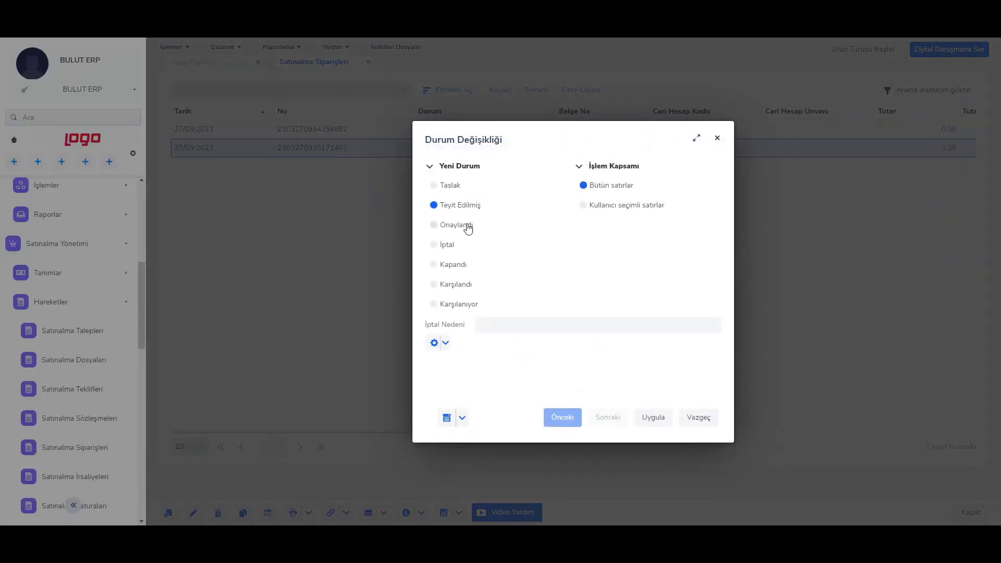
pyautogui.click(464, 225)
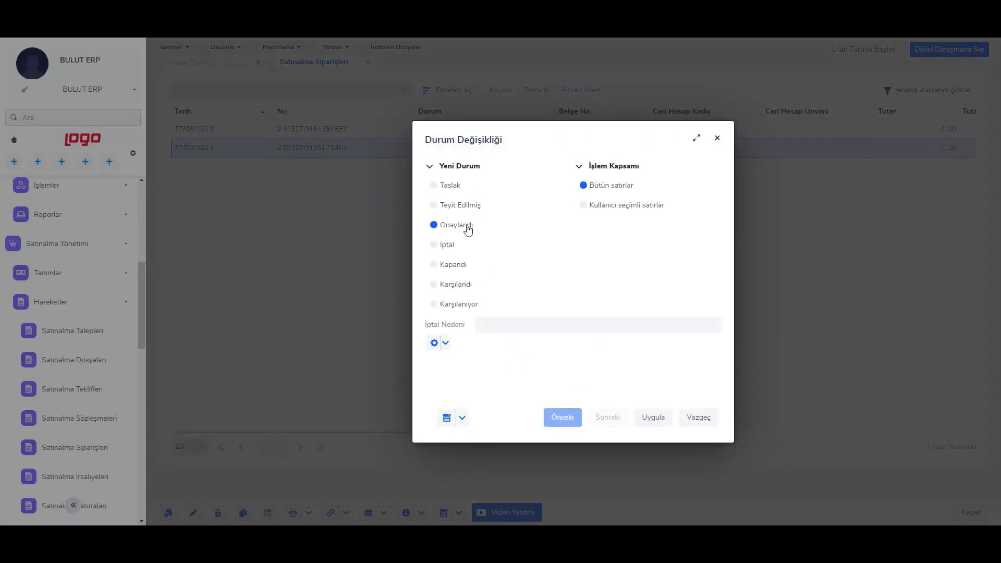
pyautogui.click(644, 416)
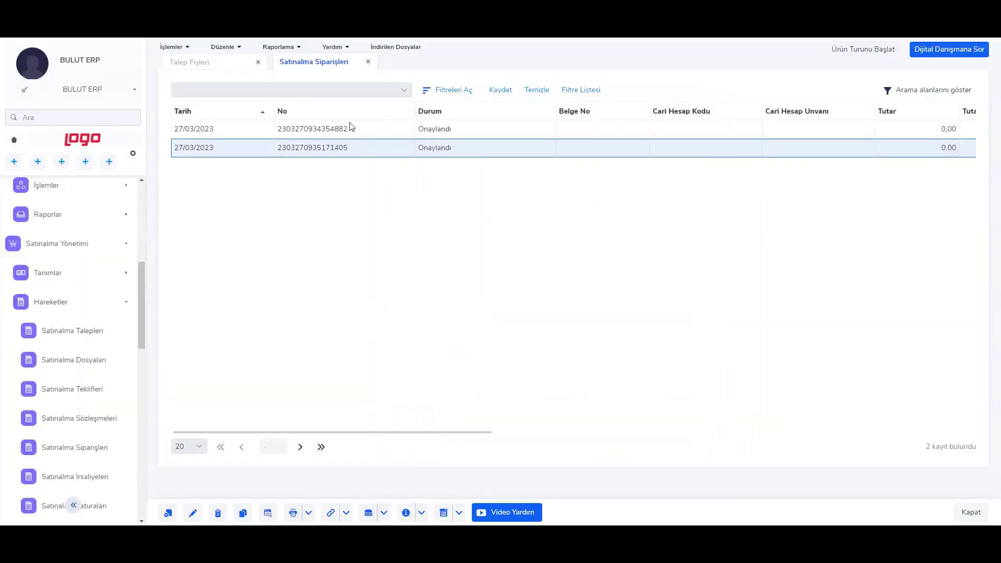
# - Go back to the Talep Fişleri list and refresh it to check the status of slip TLP001
pyautogui.click(224, 66)
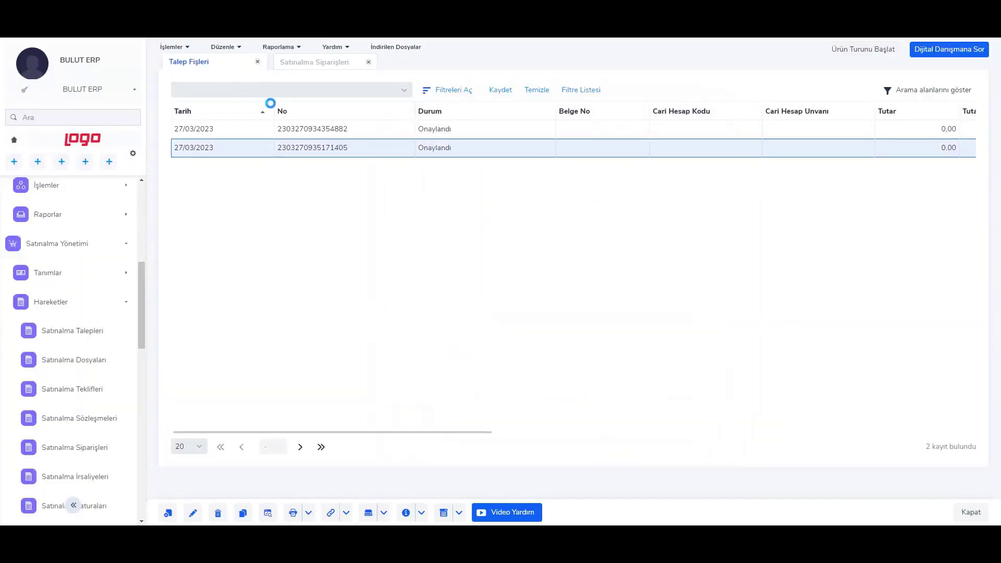
pyautogui.rightClick(463, 205)
pyautogui.click(504, 302)
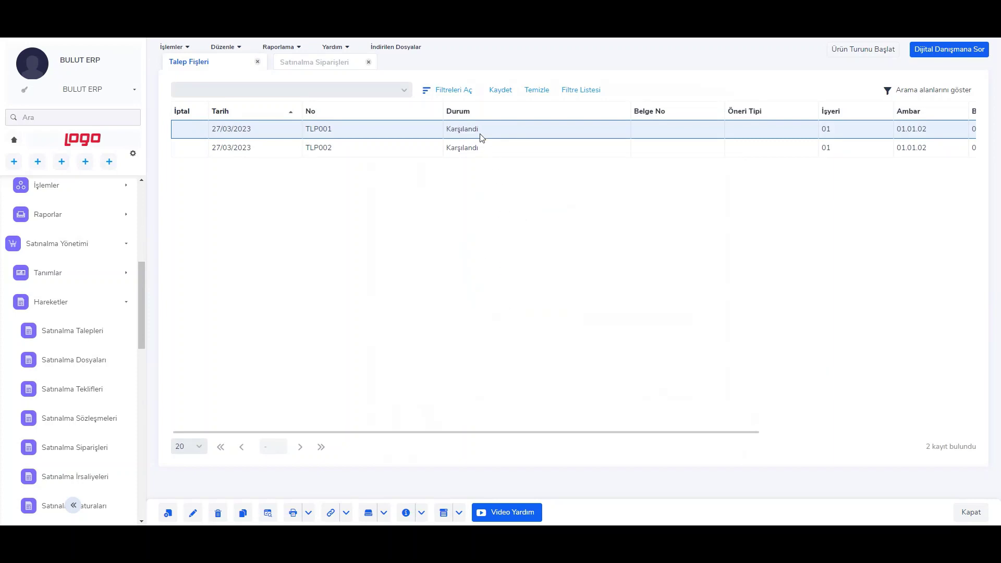